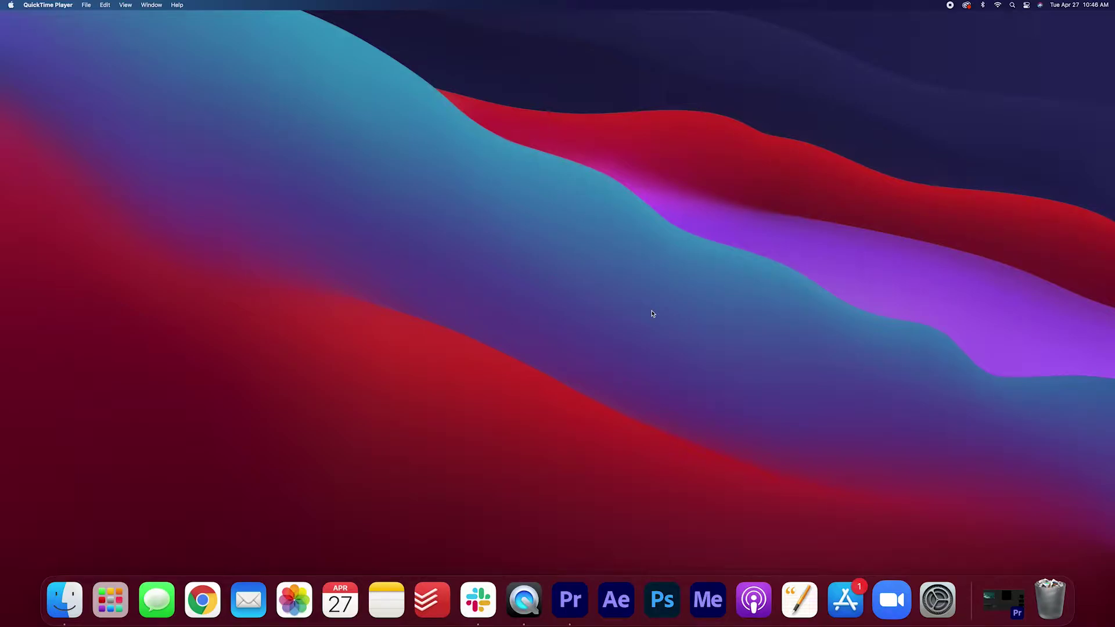
Step: Launch Premiere Pro and confirm the S1 sequence is 1080×1080 at 23.976 fps
left_click(567, 599)
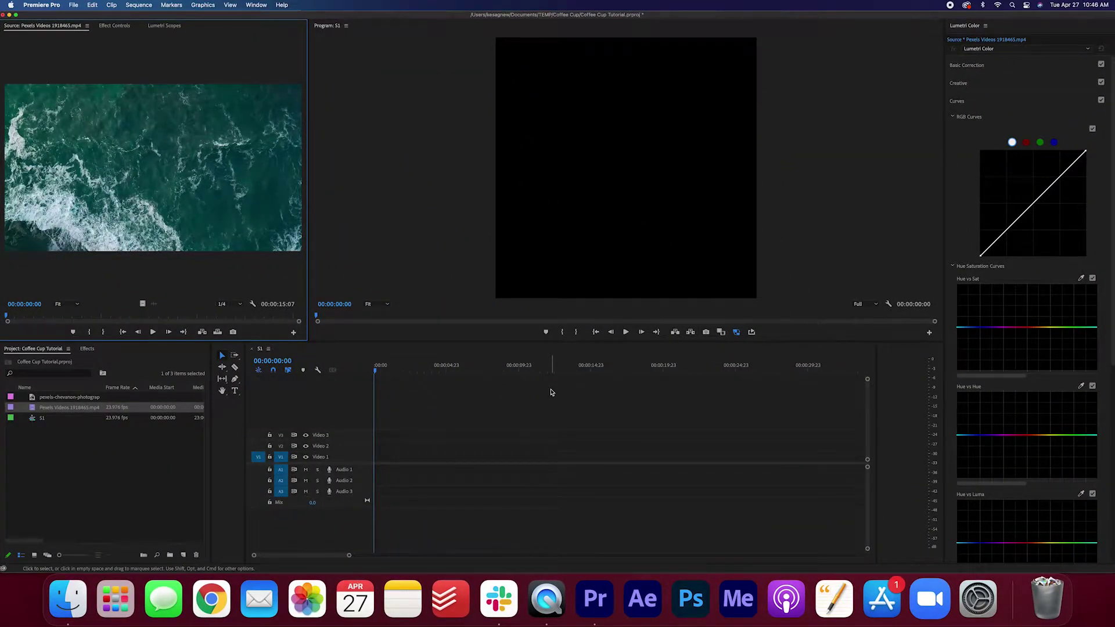
left_click(59, 418)
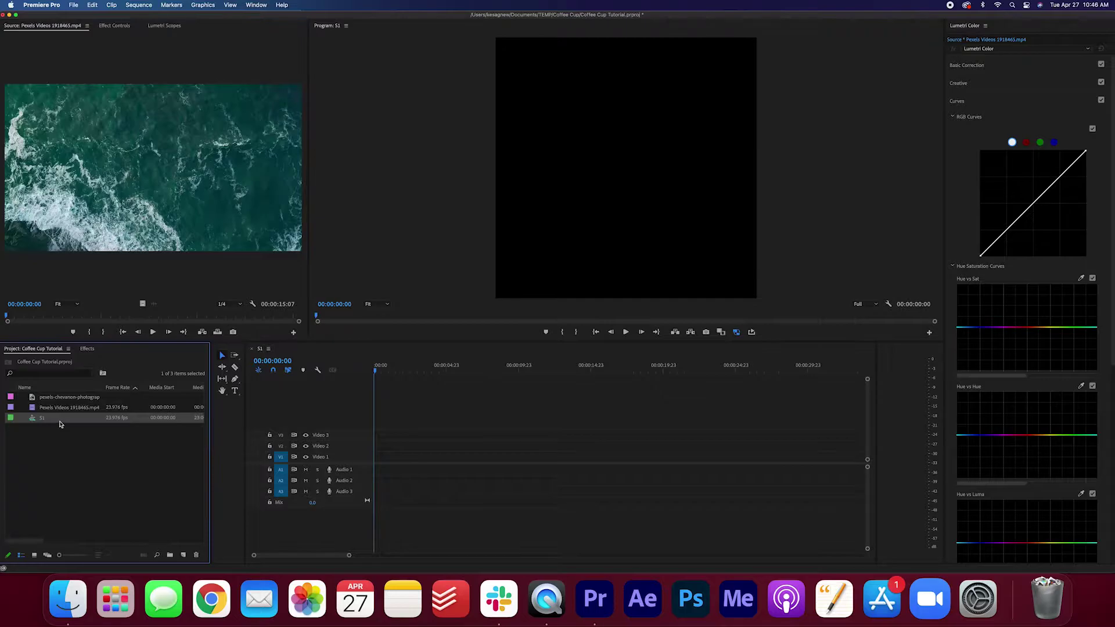
right_click(60, 423)
left_click(108, 209)
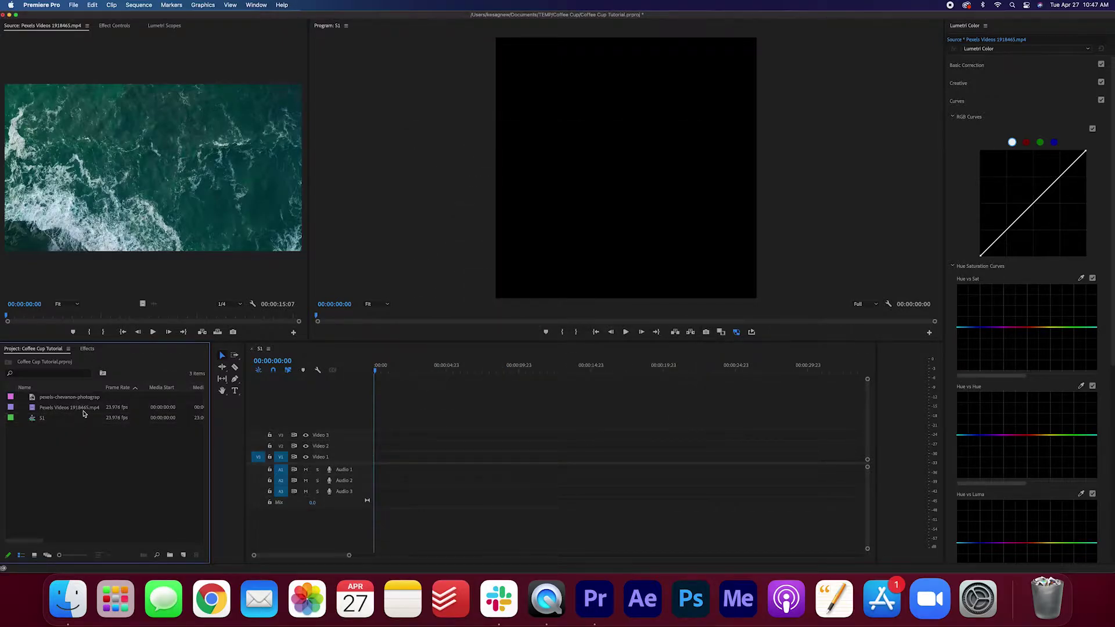
Step: Place the latte photo on Video 1 and extend it to end at 00:00:05:00
left_click_drag(84, 400, 370, 460)
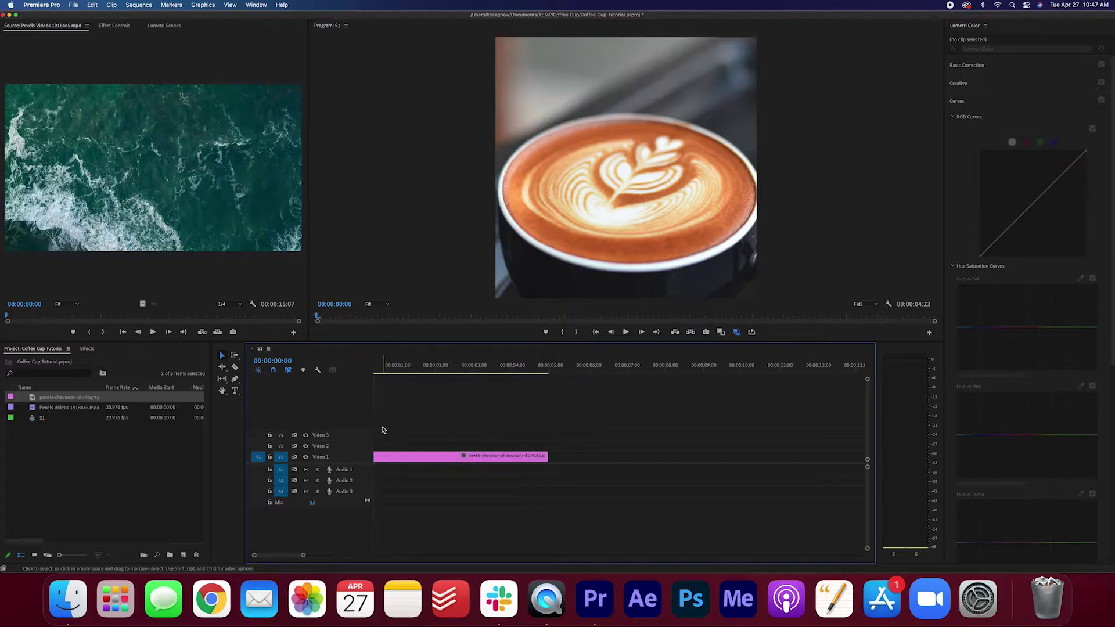
left_click(551, 375)
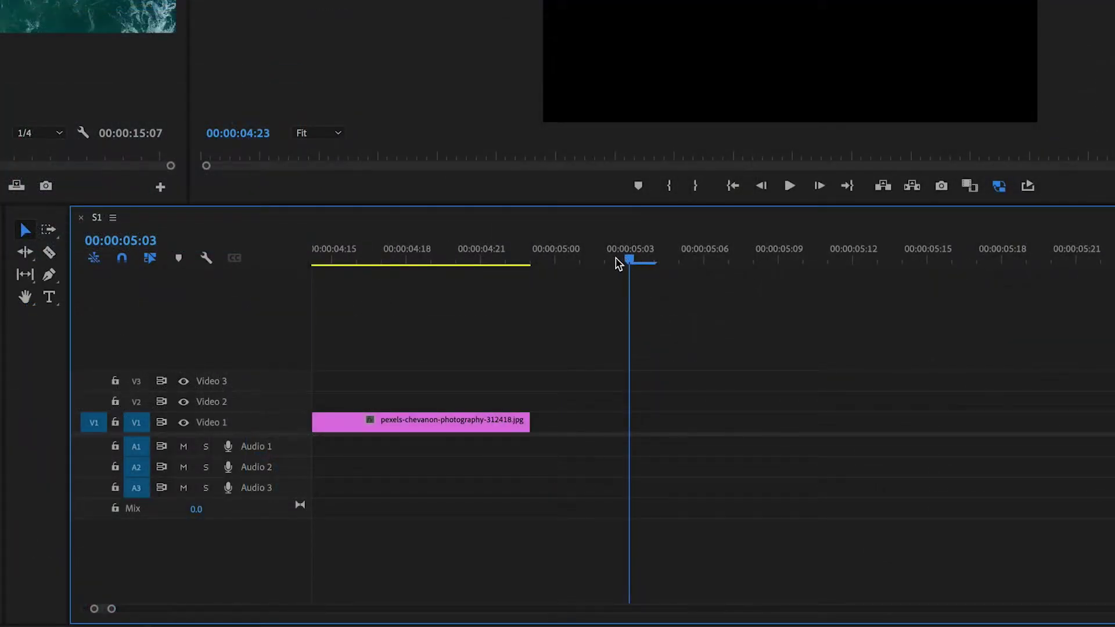
left_click_drag(619, 264, 556, 261)
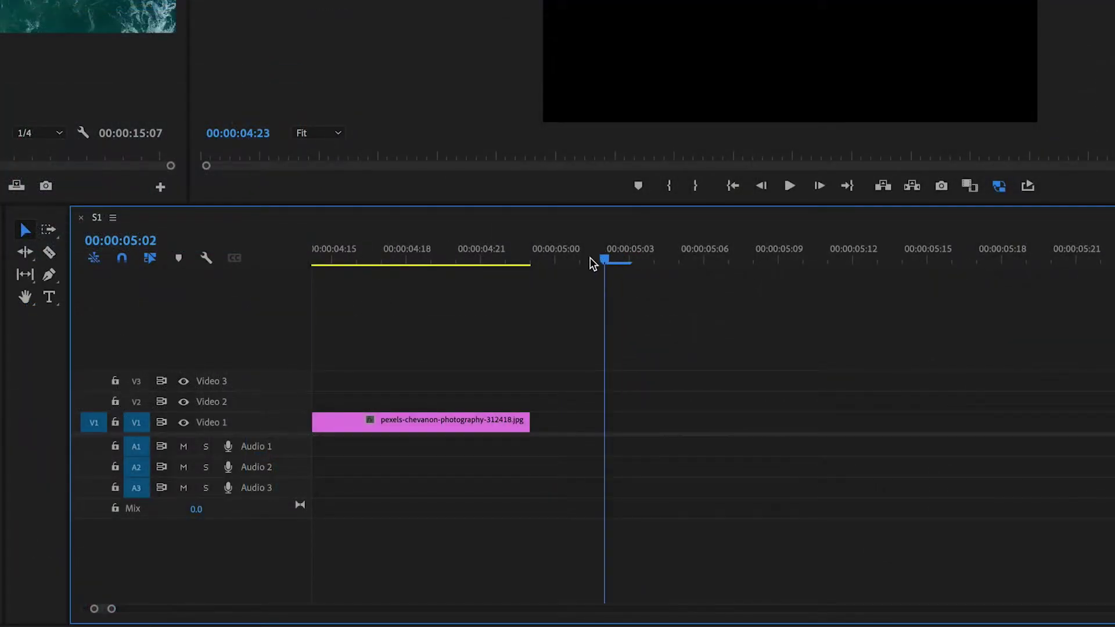
left_click_drag(525, 426, 554, 426)
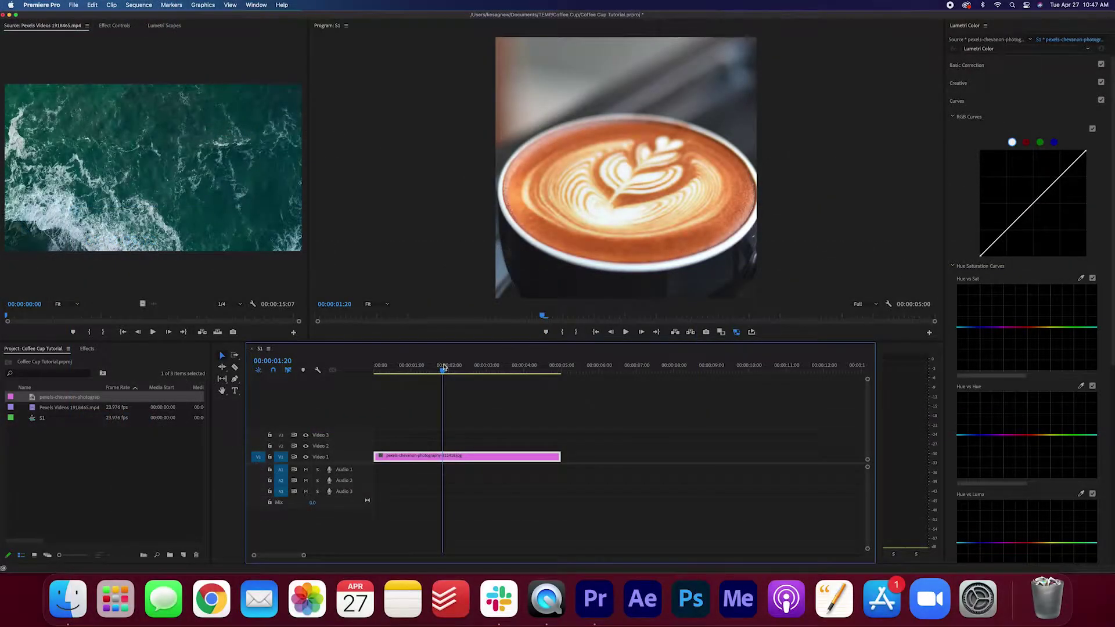
Step: Scale the photo down to 61% so the whole cup and saucer show
left_click(118, 25)
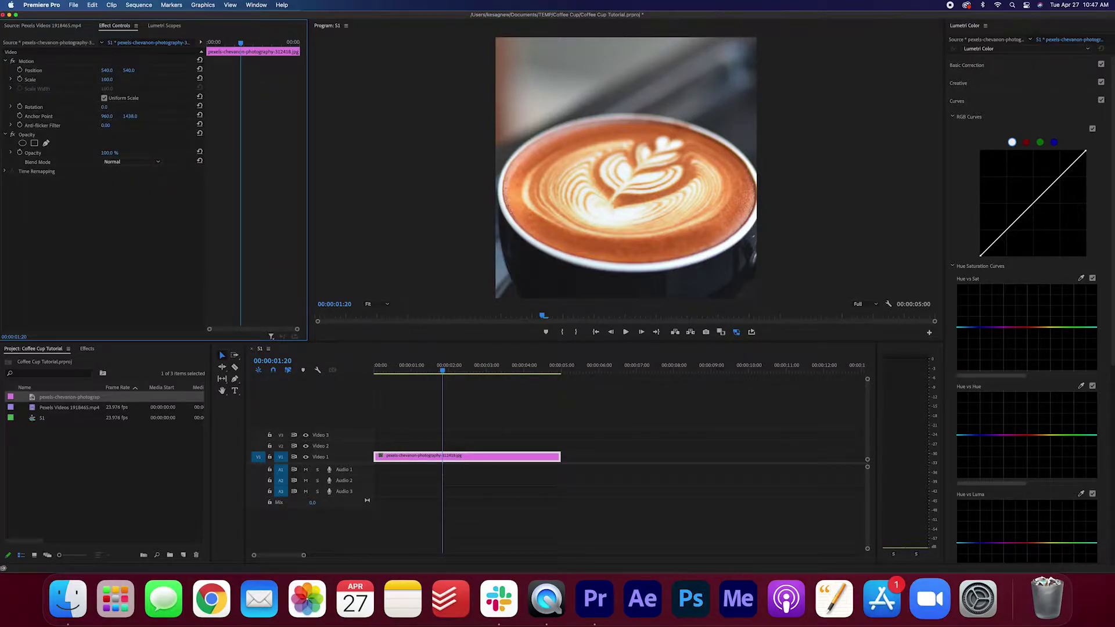
mouse_move(107, 79)
left_mouse_down()
mouse_move(97, 69)
mouse_move(121, 70)
left_mouse_up()
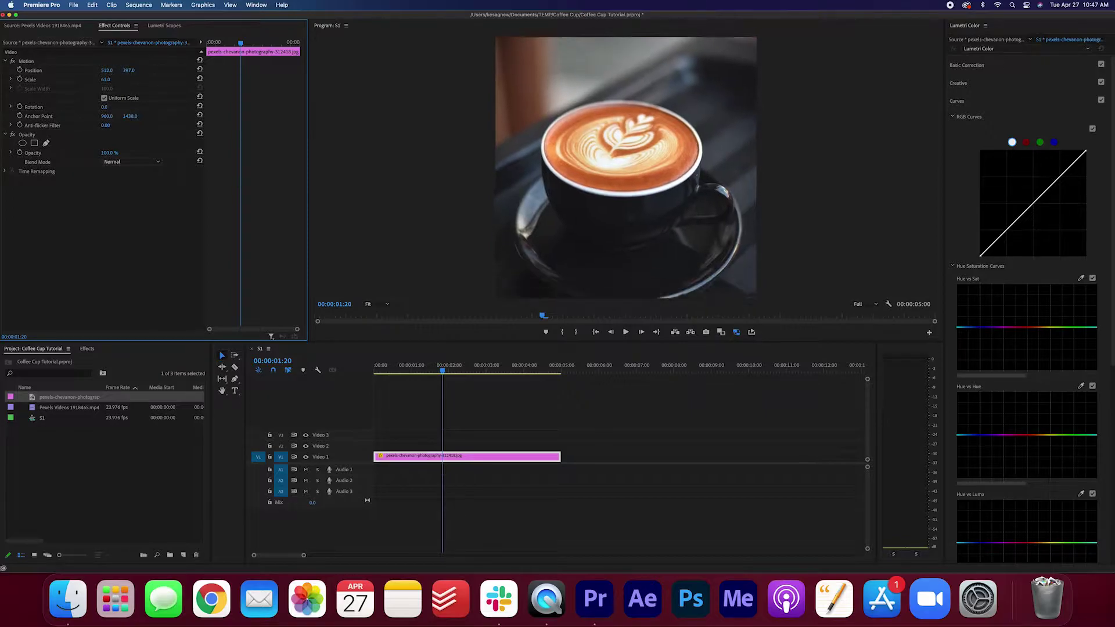
left_click(463, 430)
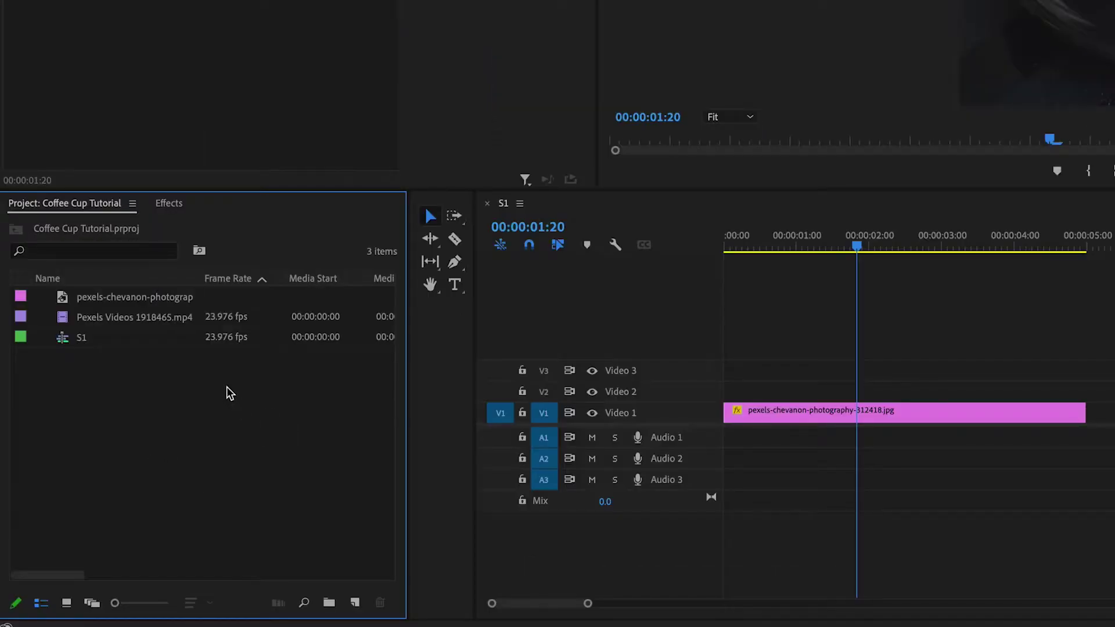
Step: Add a colour matte eyedropped from the latte's coffee brown, named 'Brown Matte'
right_click(227, 387)
mouse_move(263, 359)
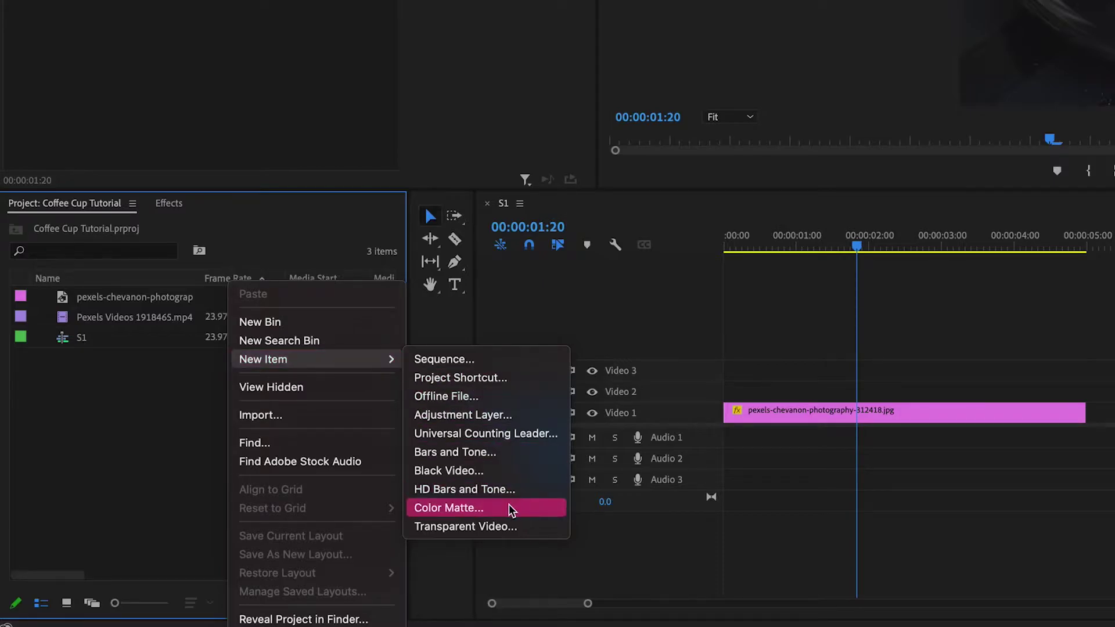
left_click(449, 508)
left_click(614, 330)
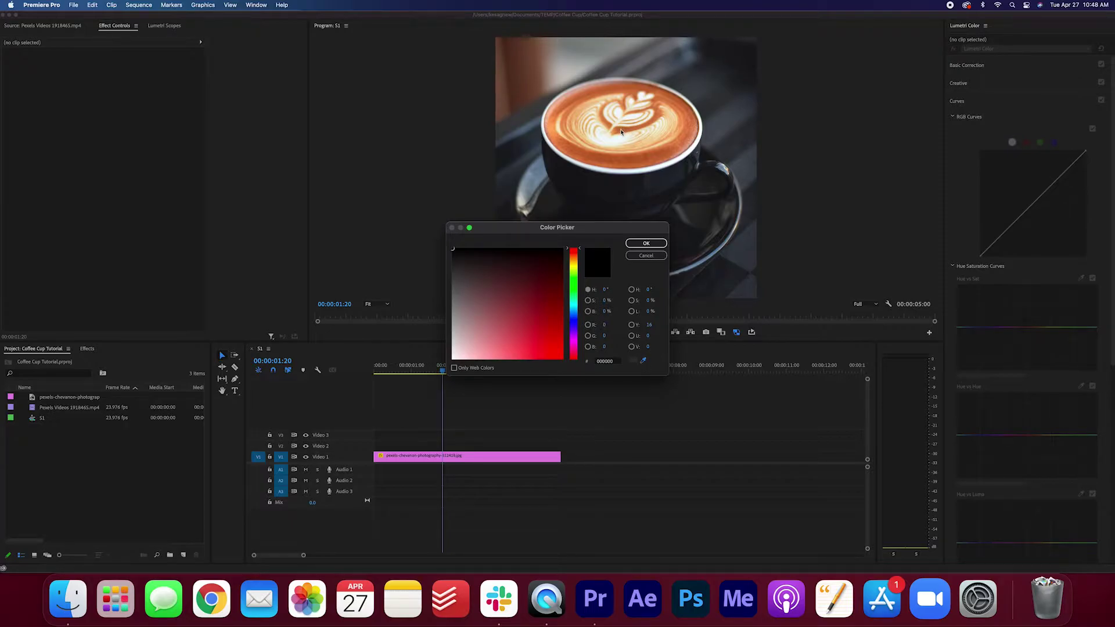
left_click(621, 130)
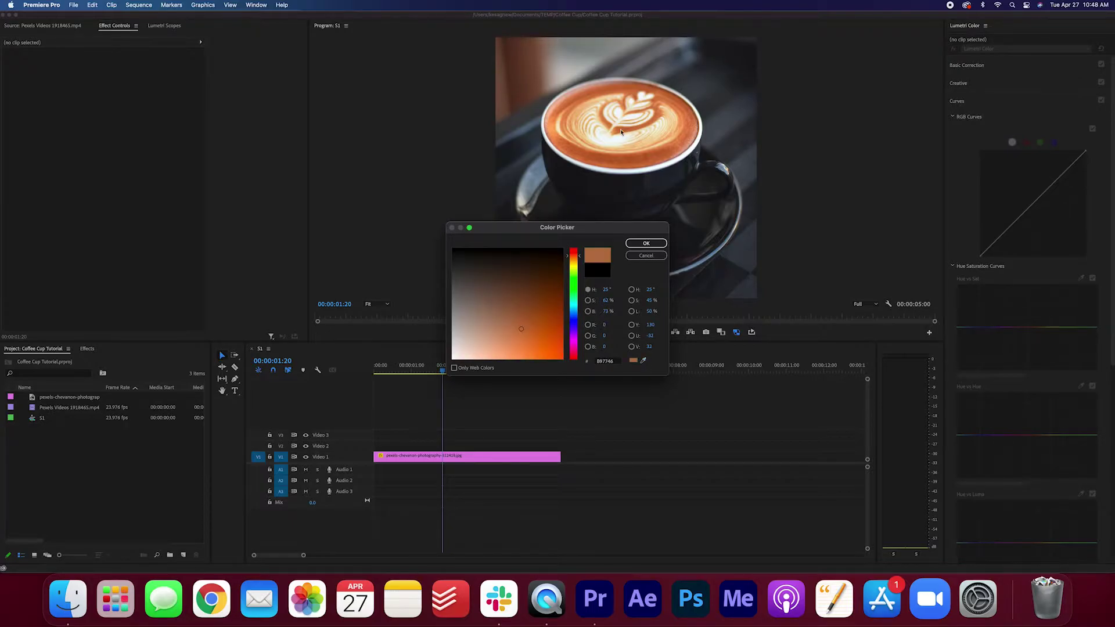
left_click(646, 243)
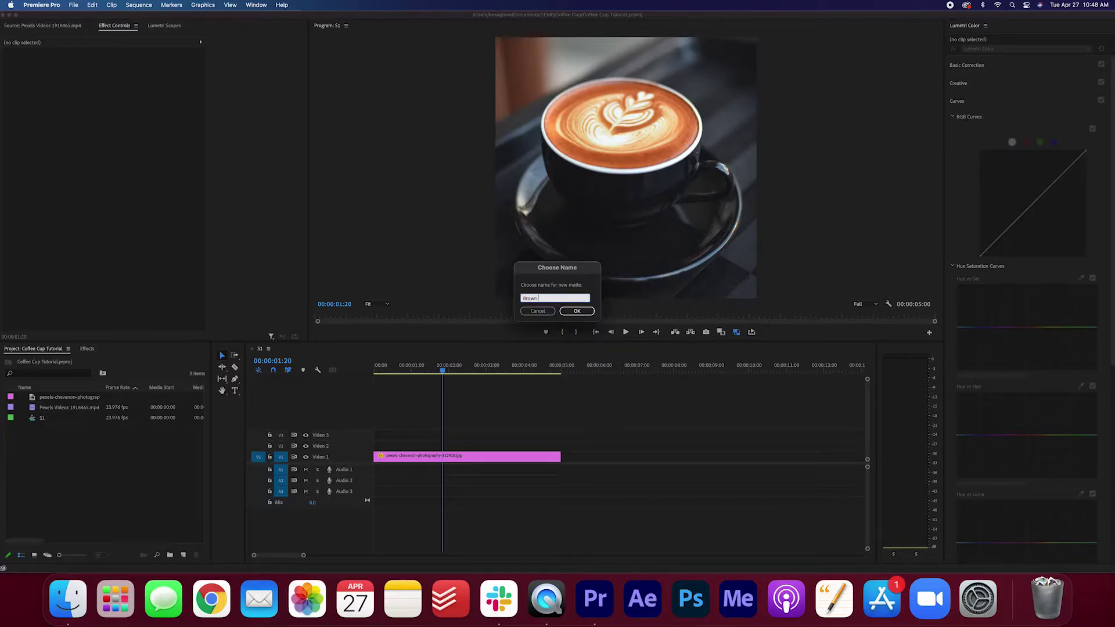
left_click(577, 311)
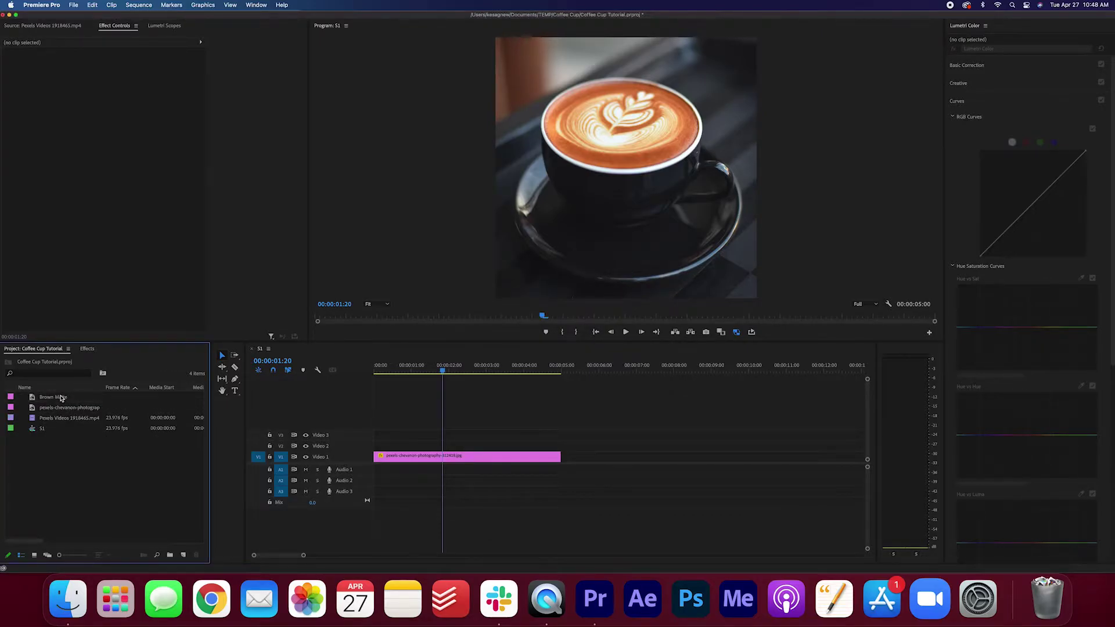
Step: Put Brown Matte on Video 2 and the ocean video on Video 3, scaled to 135%
left_click_drag(61, 398, 367, 446)
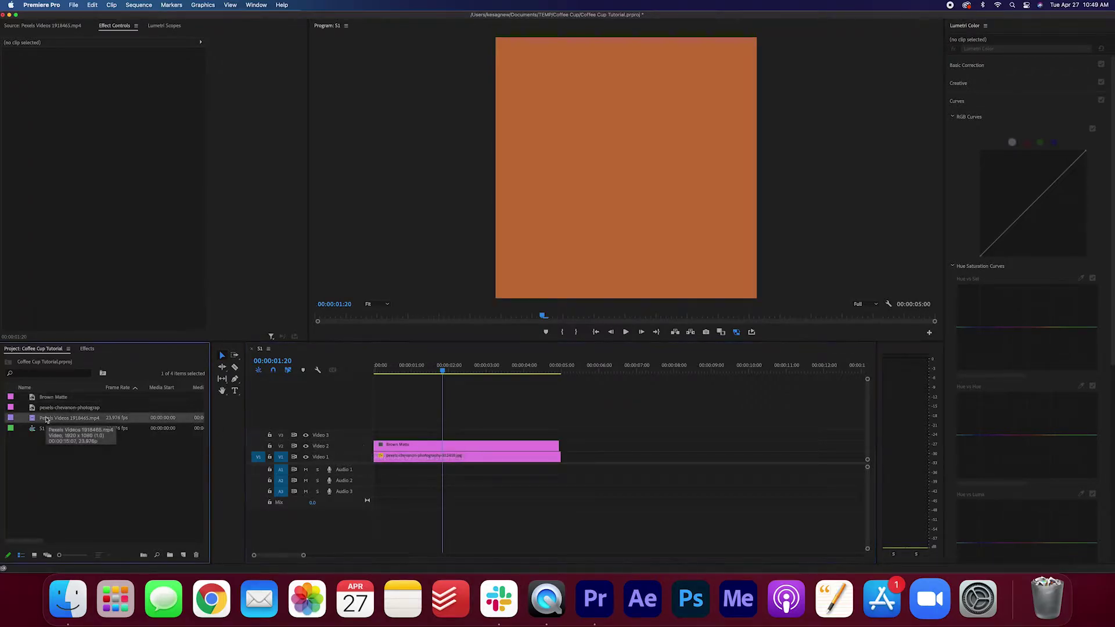
left_click_drag(47, 419, 375, 435)
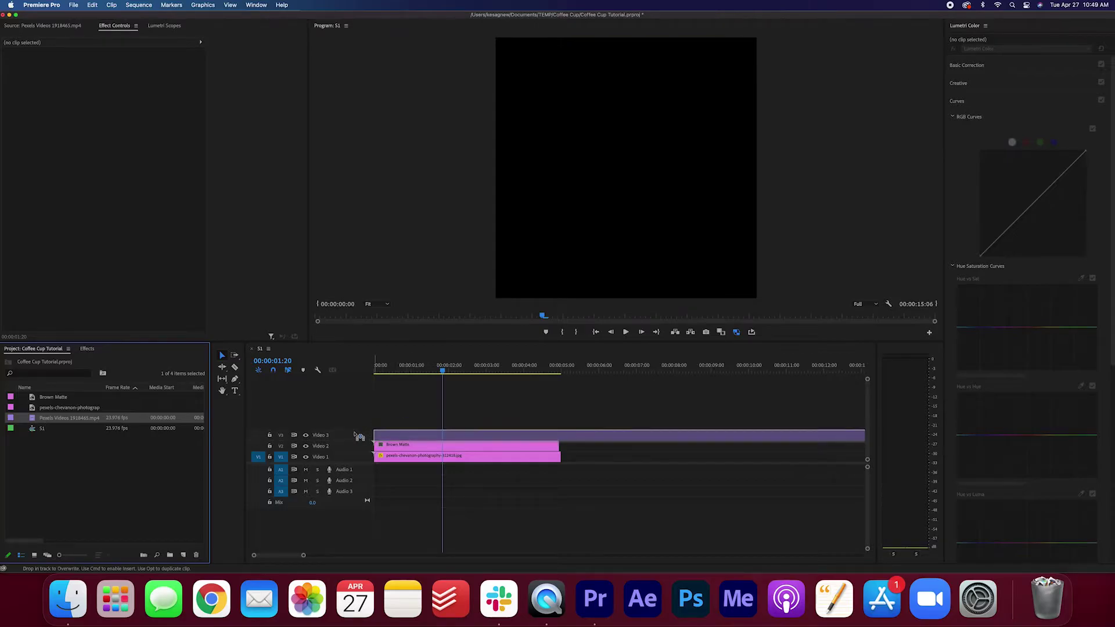
left_click(434, 434)
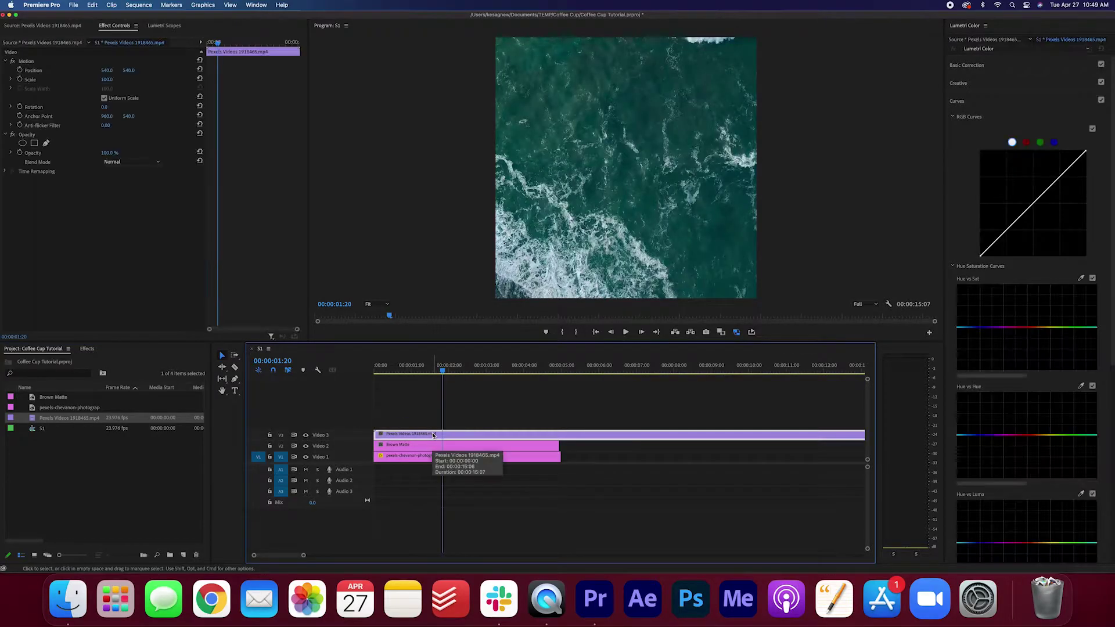
mouse_move(108, 79)
left_mouse_down()
mouse_move(140, 69)
mouse_move(118, 69)
mouse_move(128, 77)
left_mouse_up()
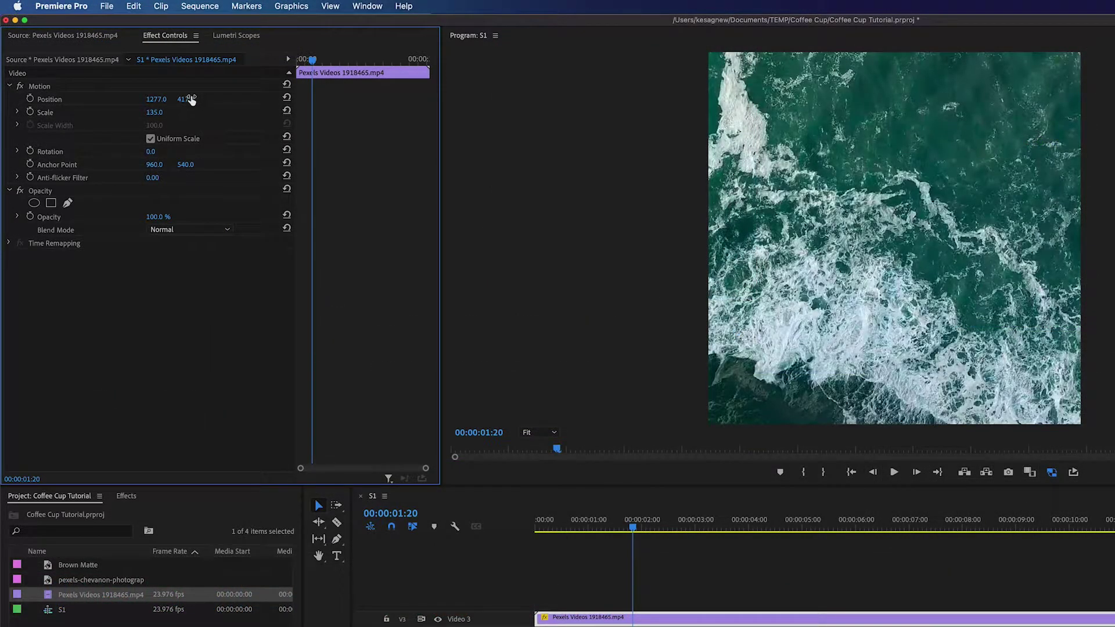
Step: Set the ocean clip's blend mode to Screen and raise the RGB Curves black point
left_click(196, 229)
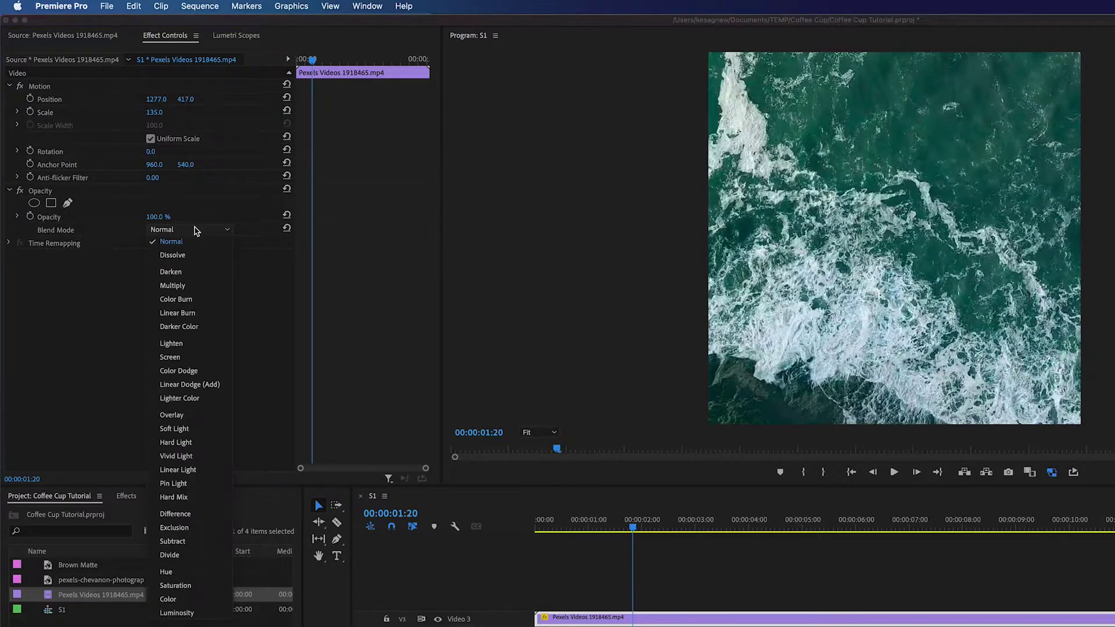
left_click(172, 356)
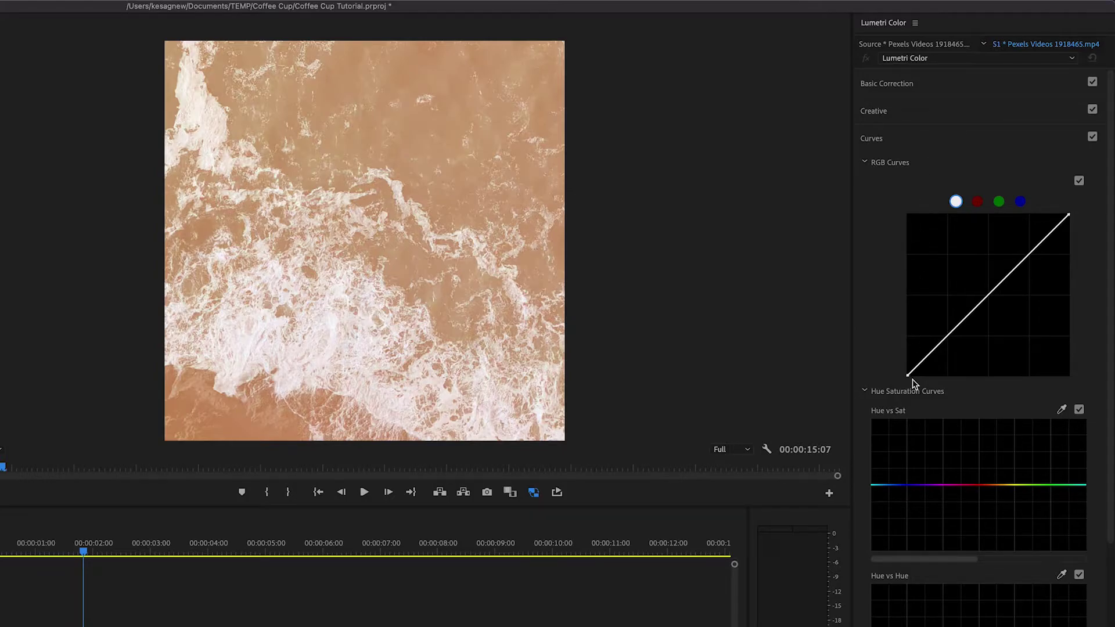
left_click_drag(909, 376, 931, 392)
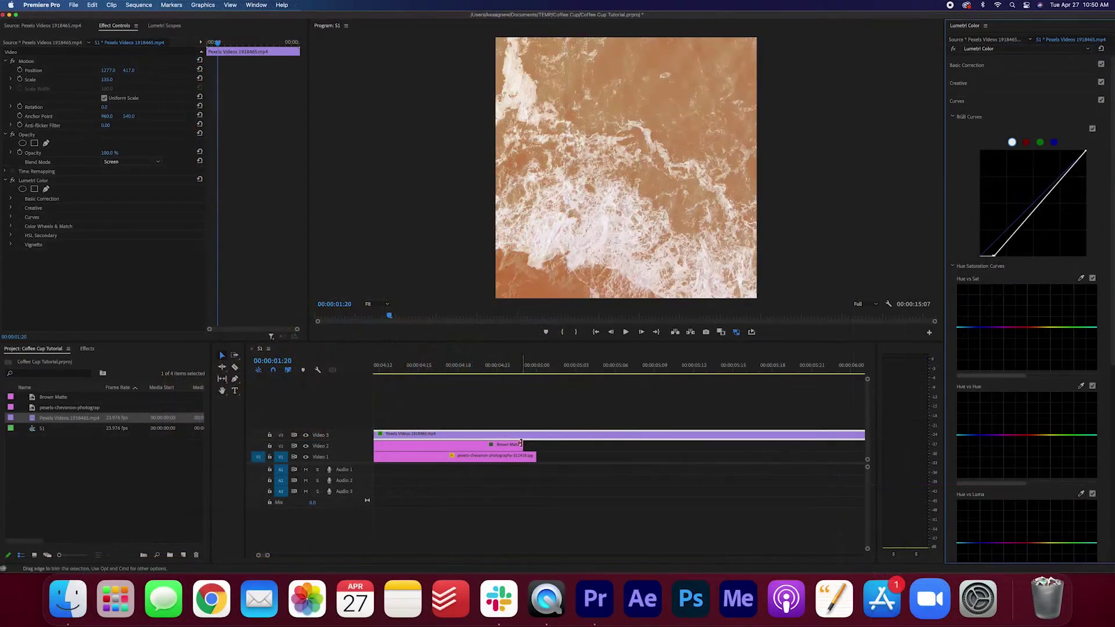
Step: Trim Brown Matte and the ocean clip to end at five seconds, then fit the timeline
left_click_drag(520, 445, 534, 446)
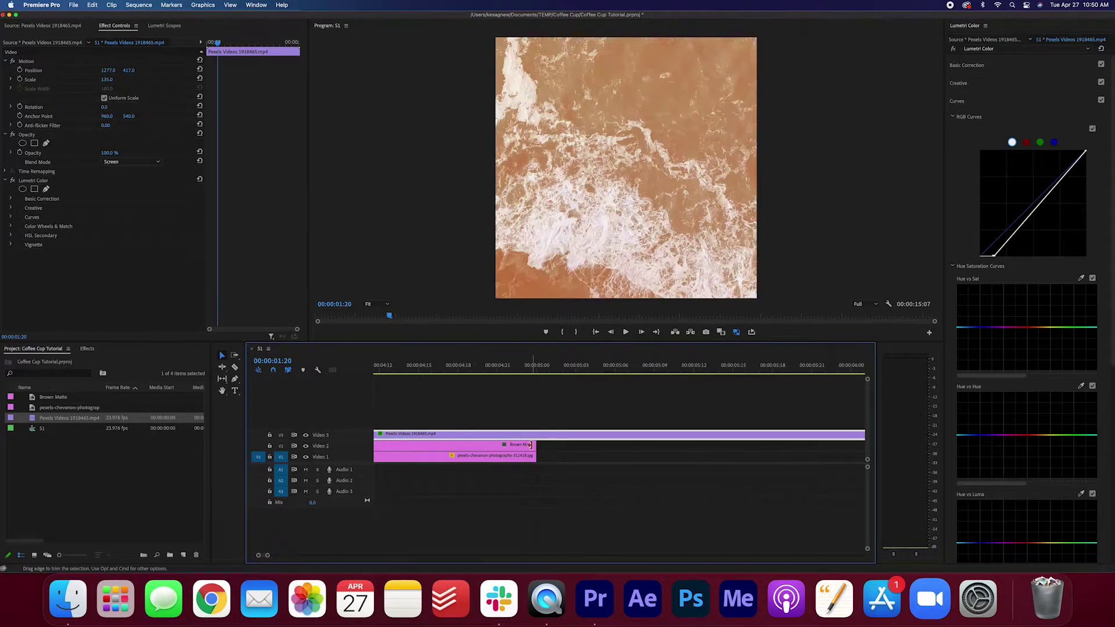
key("Down")
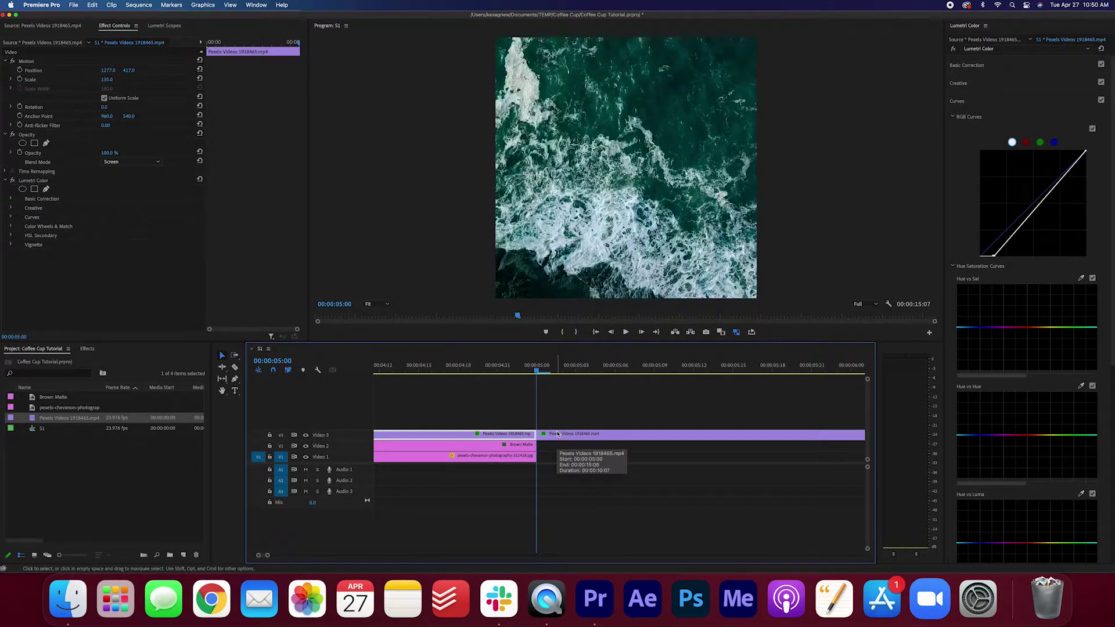
left_click(556, 435)
key("Delete")
key("minus")
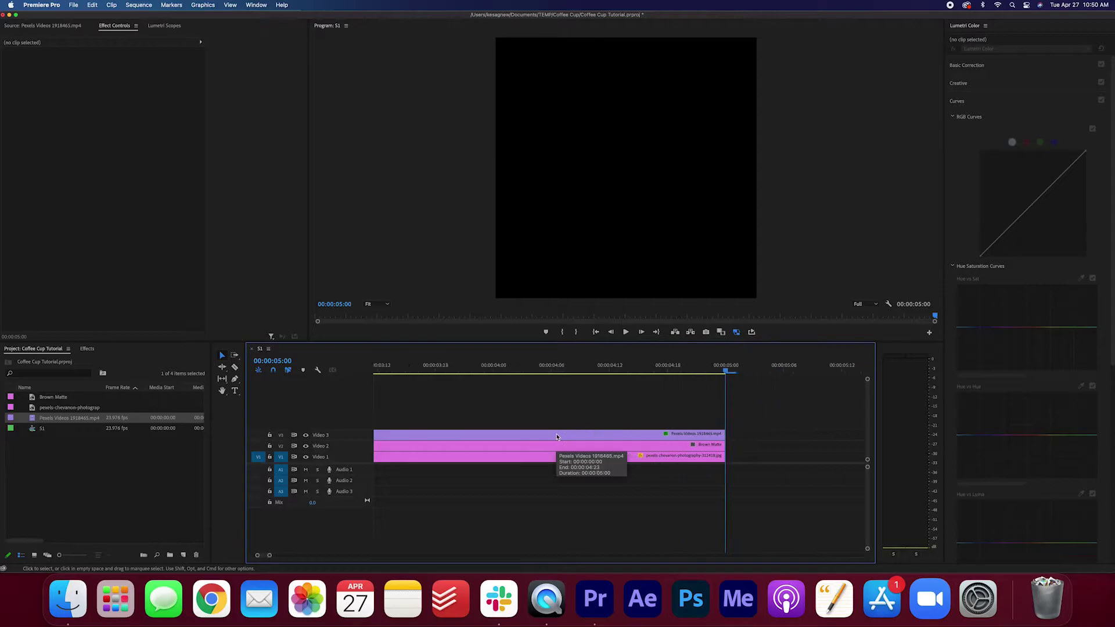
Step: Nest the Brown Matte and ocean clips into a sequence named 'Coffee Water Nest'
left_click(475, 370)
left_click(475, 456)
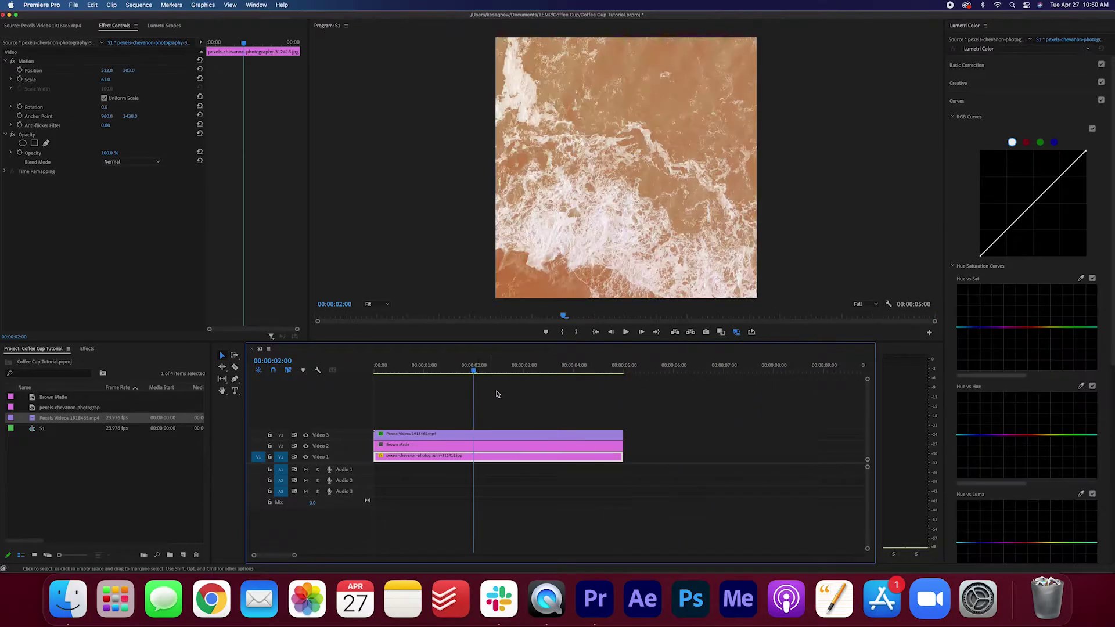
left_click_drag(515, 401, 436, 444)
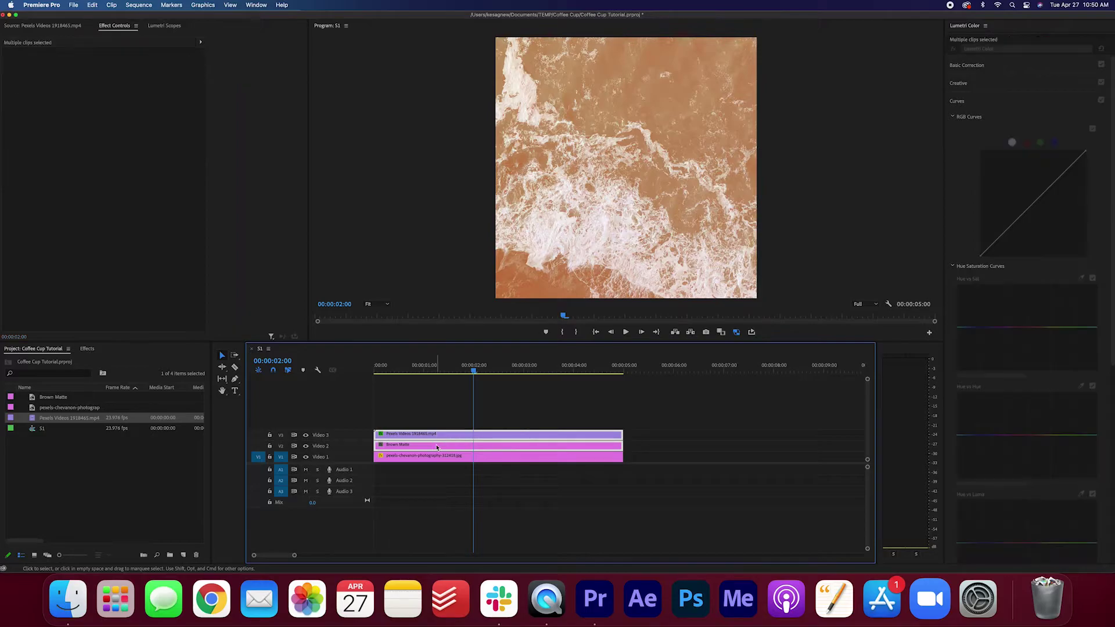
right_click(438, 447)
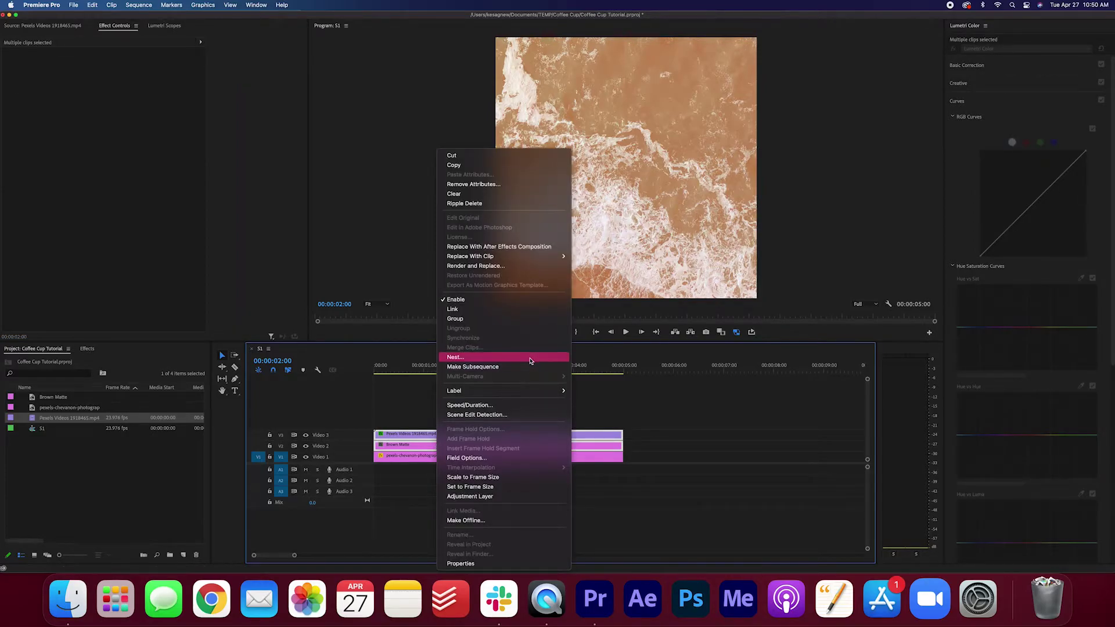
left_click(530, 360)
type("Coffee Water Ne")
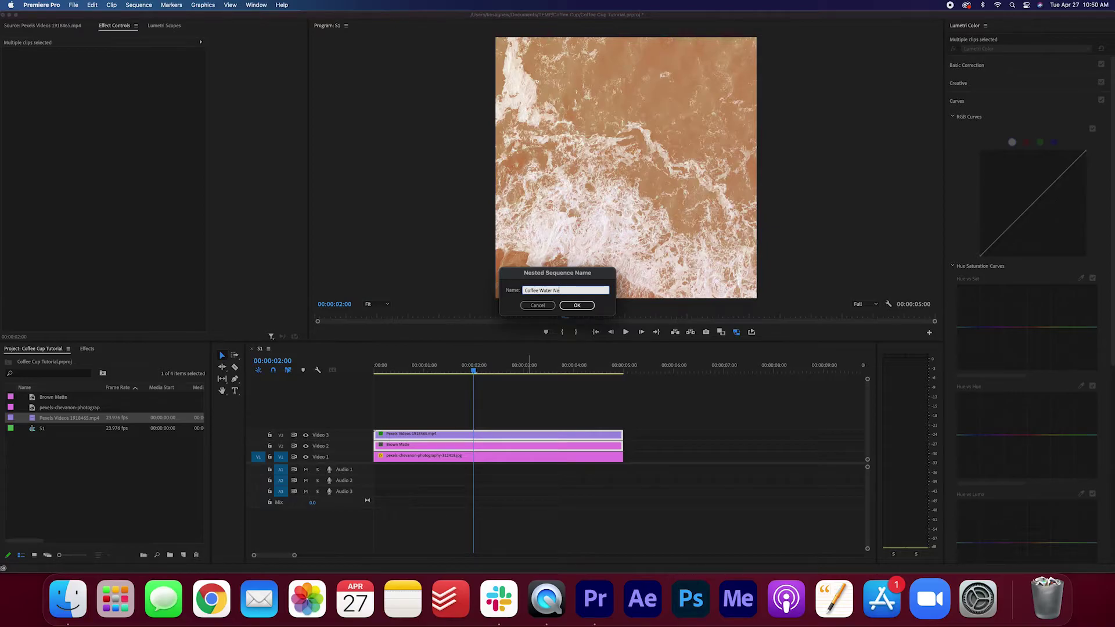
type("st")
key("Return")
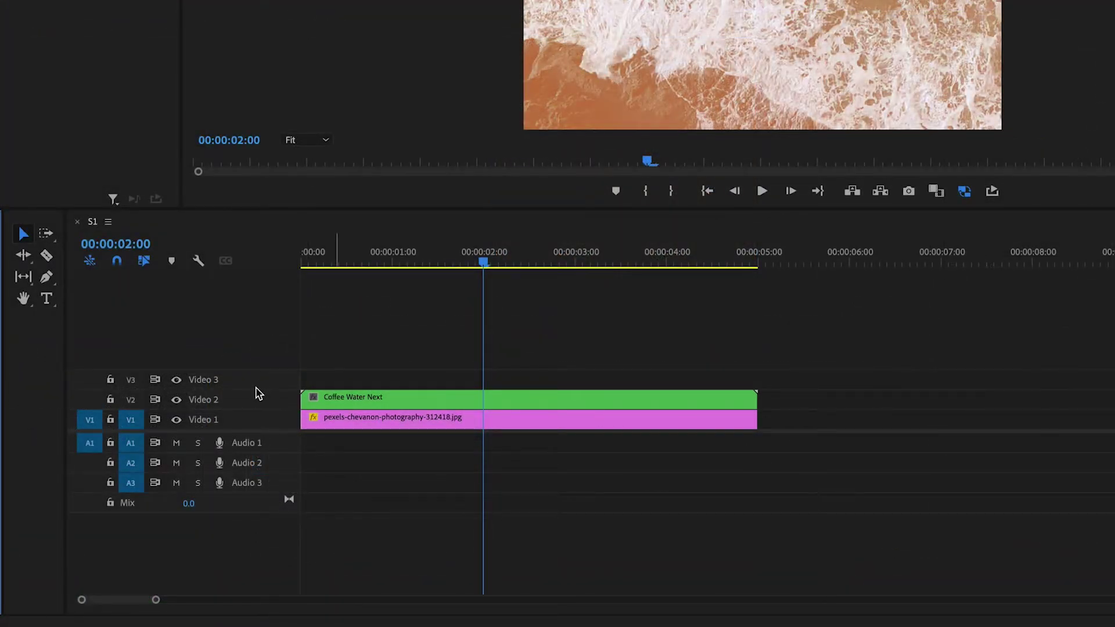
Step: Hide the Video 2 track and zoom the Program Monitor to 200%, centred on the cup
left_click(176, 401)
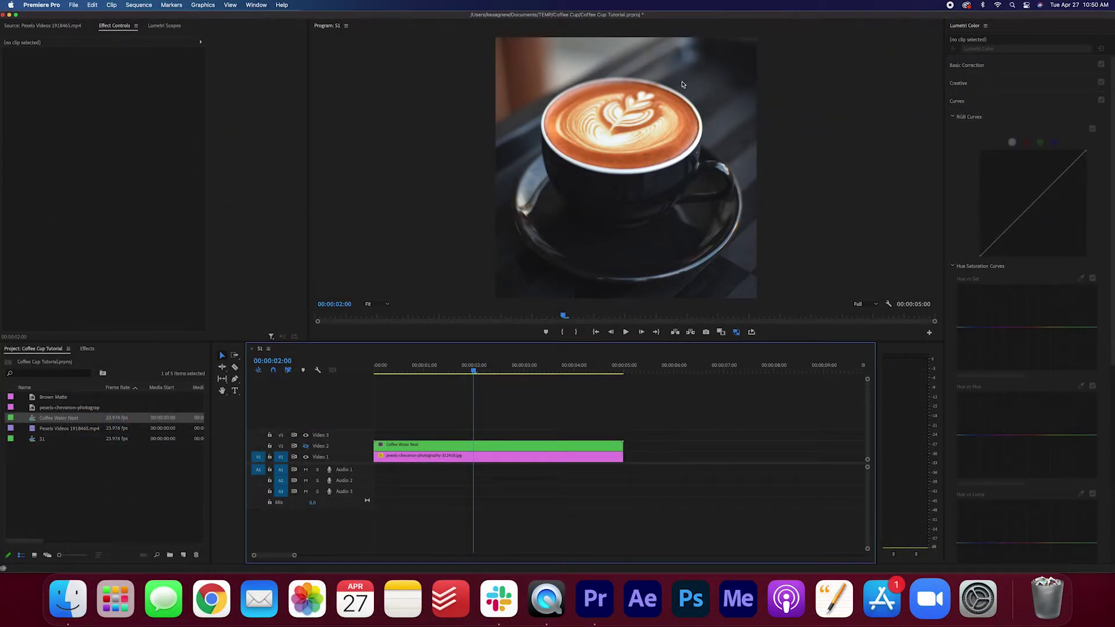
left_click(377, 304)
left_click(379, 381)
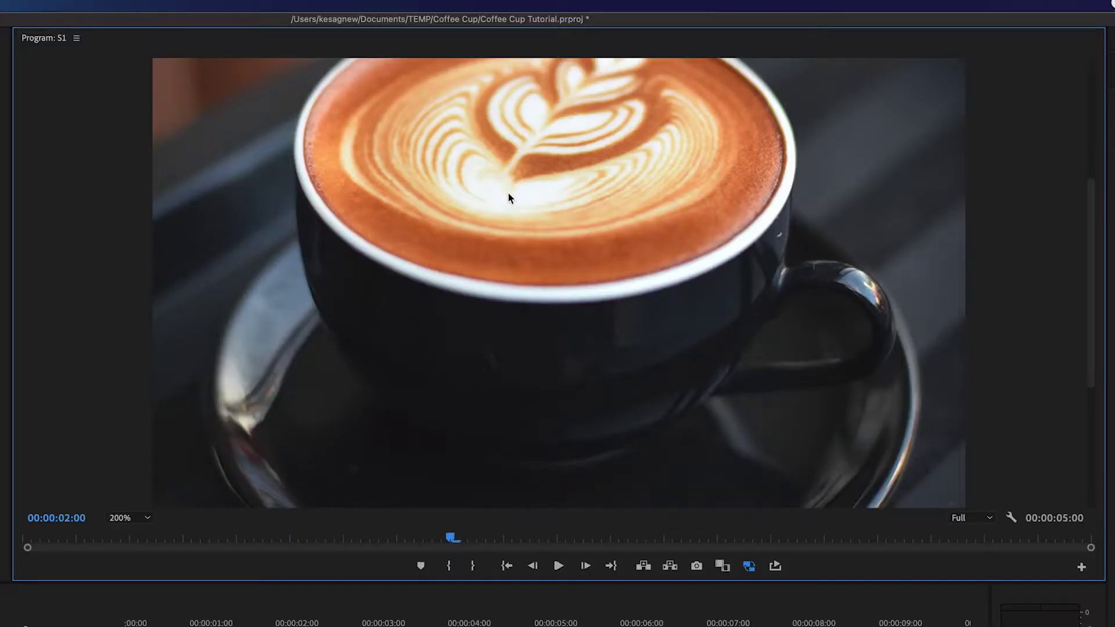
mouse_move(508, 197)
left_mouse_down()
mouse_move(530, 201)
mouse_move(531, 216)
left_mouse_up()
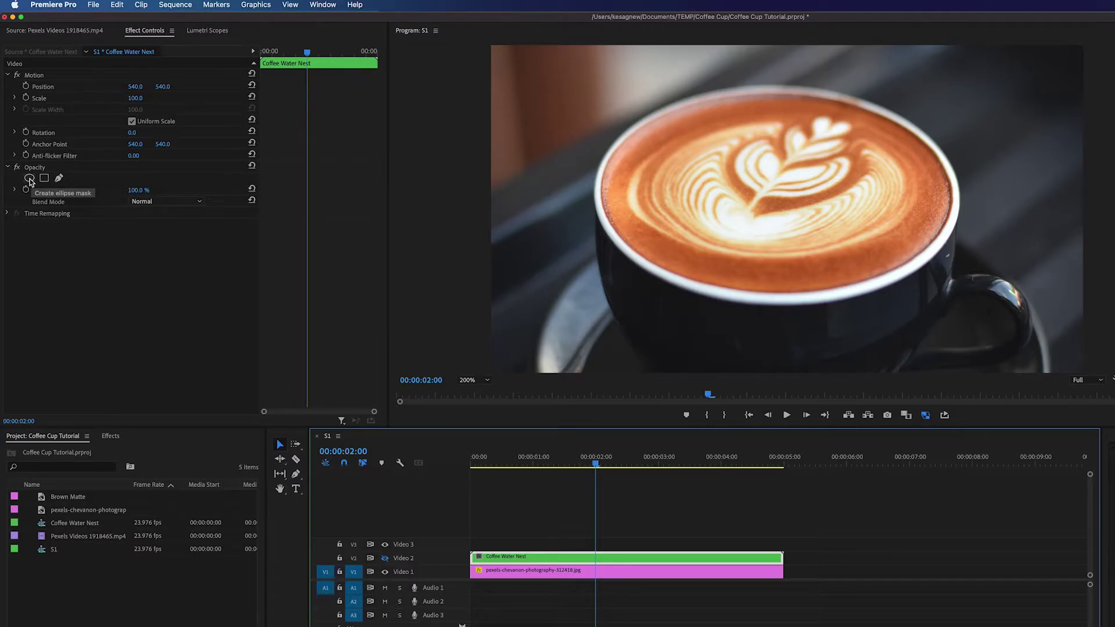
Step: Add an ellipse mask to Coffee Water Nest and reshape it to the cup rim
left_click(31, 178)
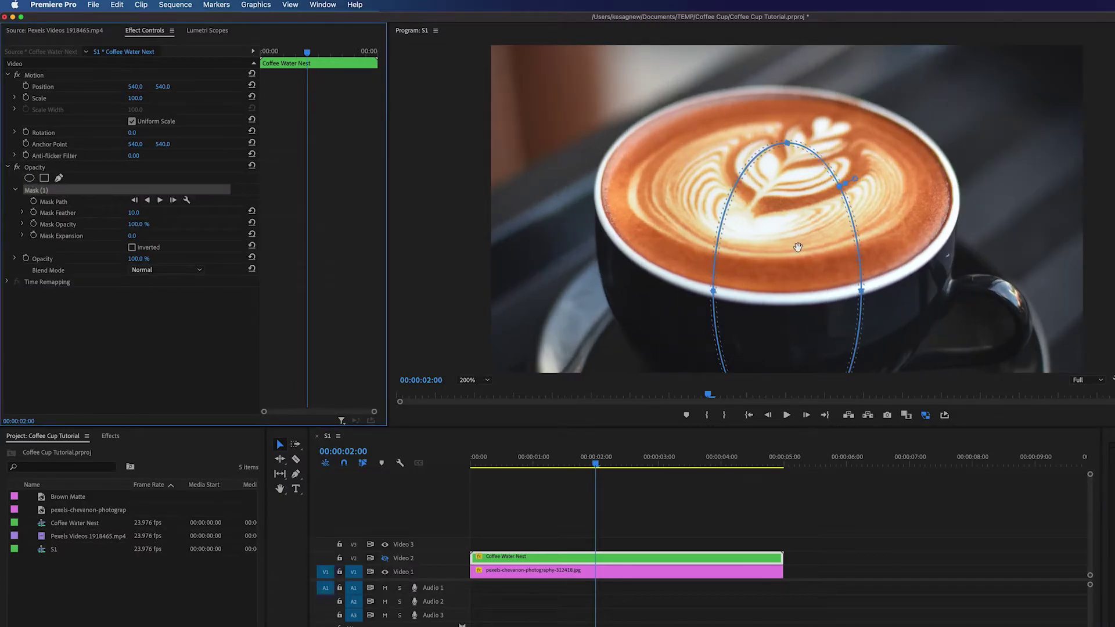
left_click_drag(790, 305, 771, 222)
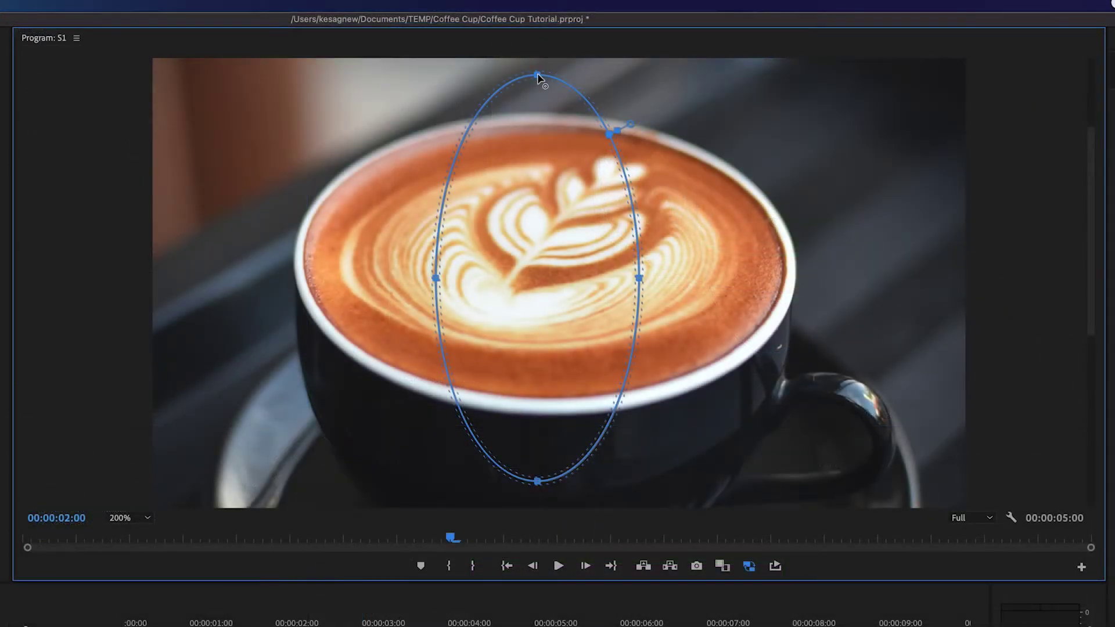
left_click_drag(538, 76, 538, 123)
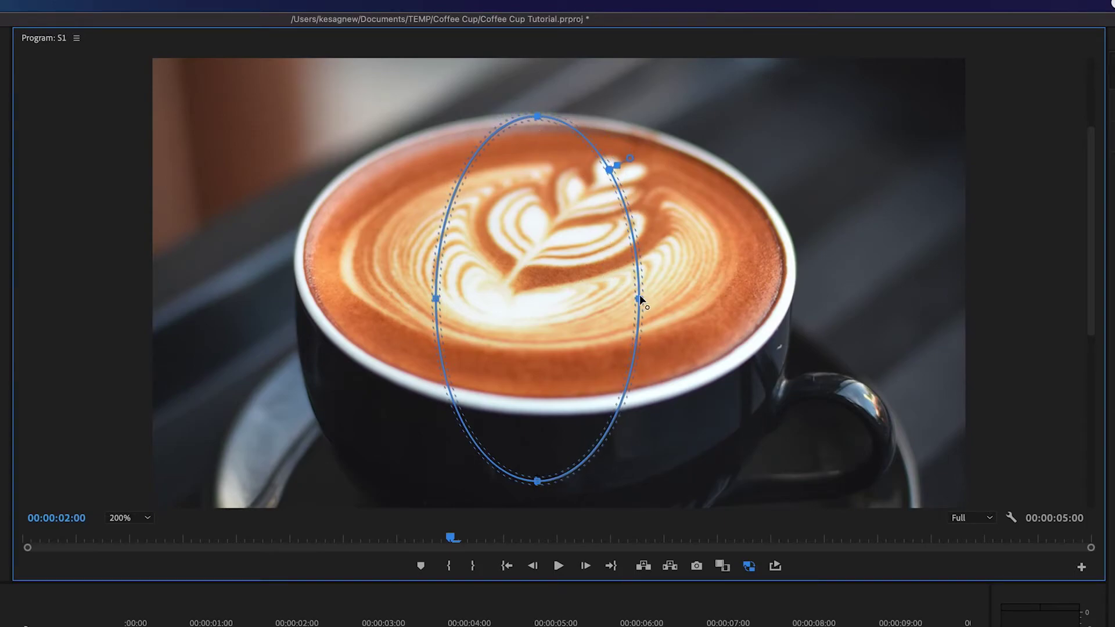
left_click_drag(642, 299, 789, 281)
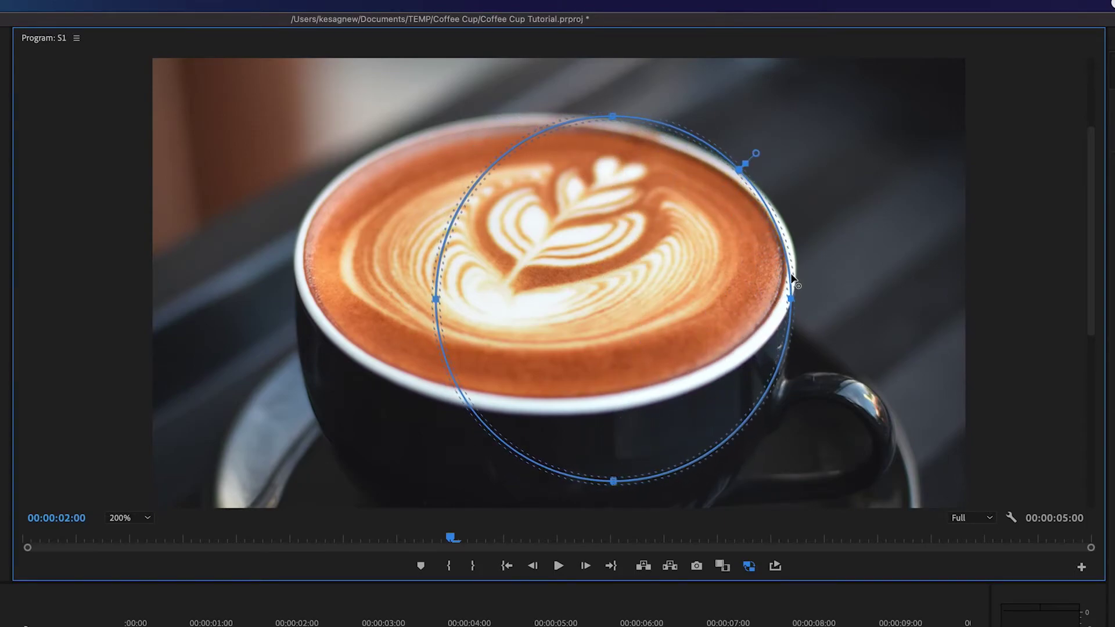
left_click_drag(611, 481, 613, 403)
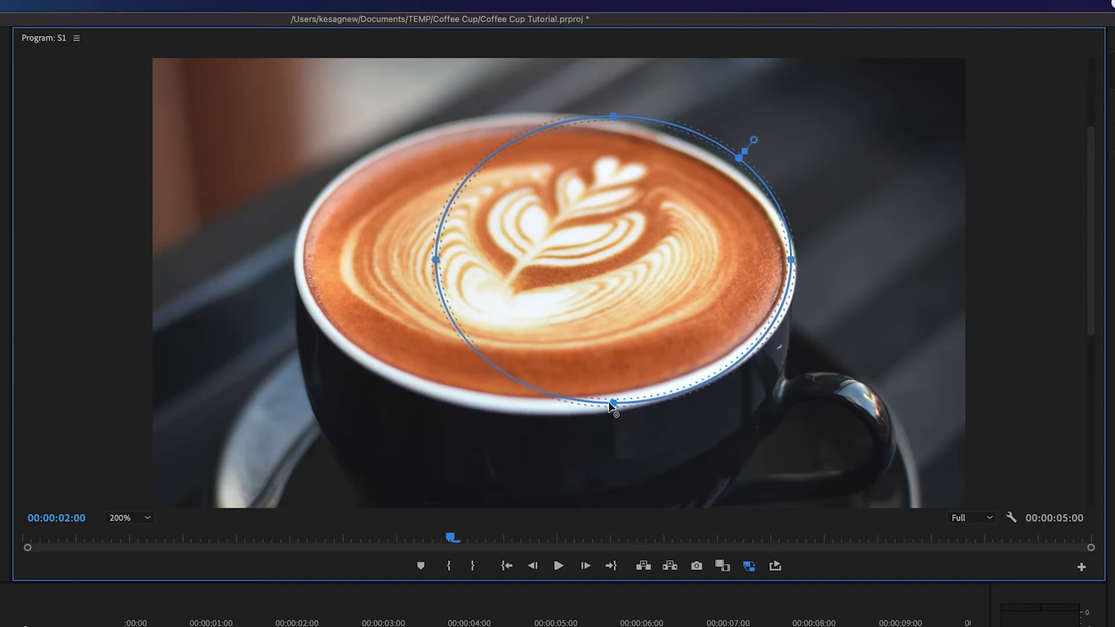
left_click_drag(434, 266, 298, 261)
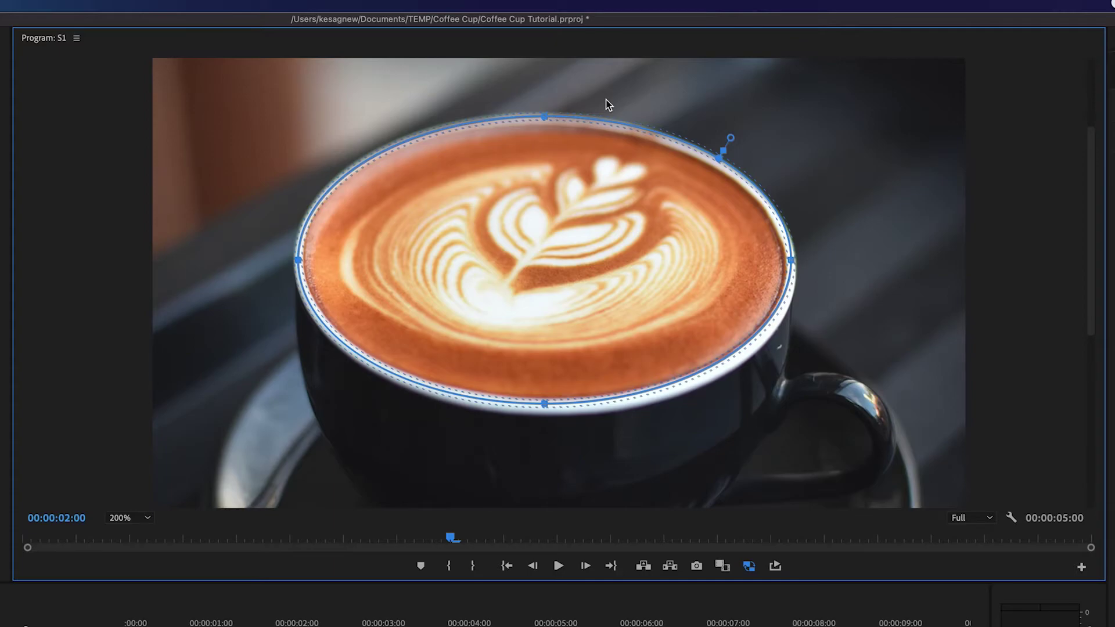
Step: Add points on the lower-left, lower-right and top of the mask and adjust them to trace the rim
left_click(389, 377)
left_click_drag(388, 371, 390, 373)
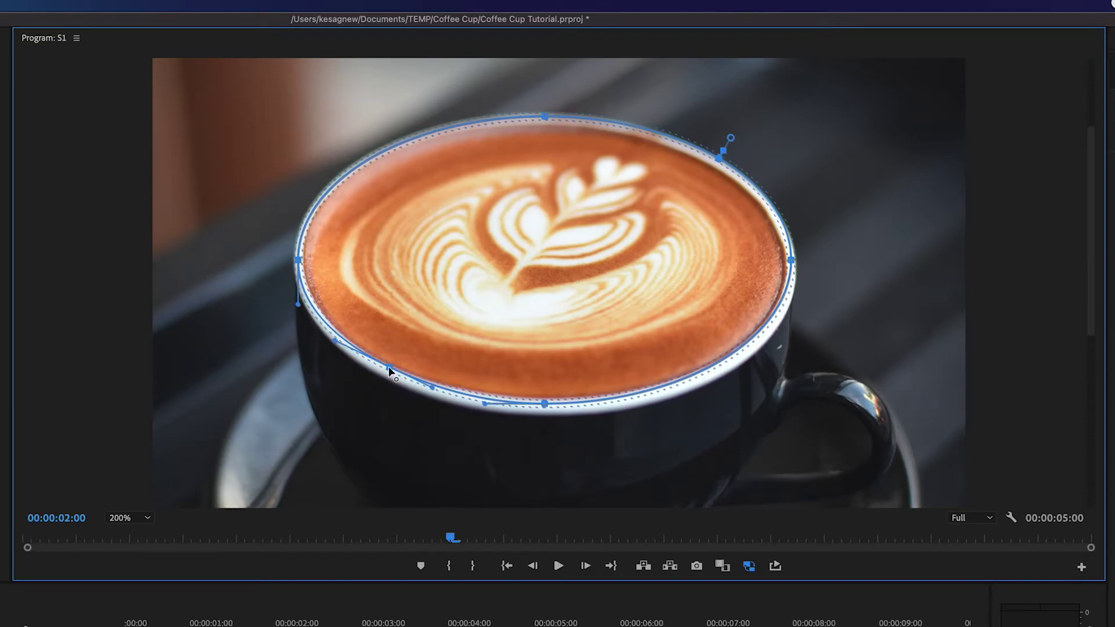
left_click_drag(389, 370, 388, 372)
left_click(640, 399)
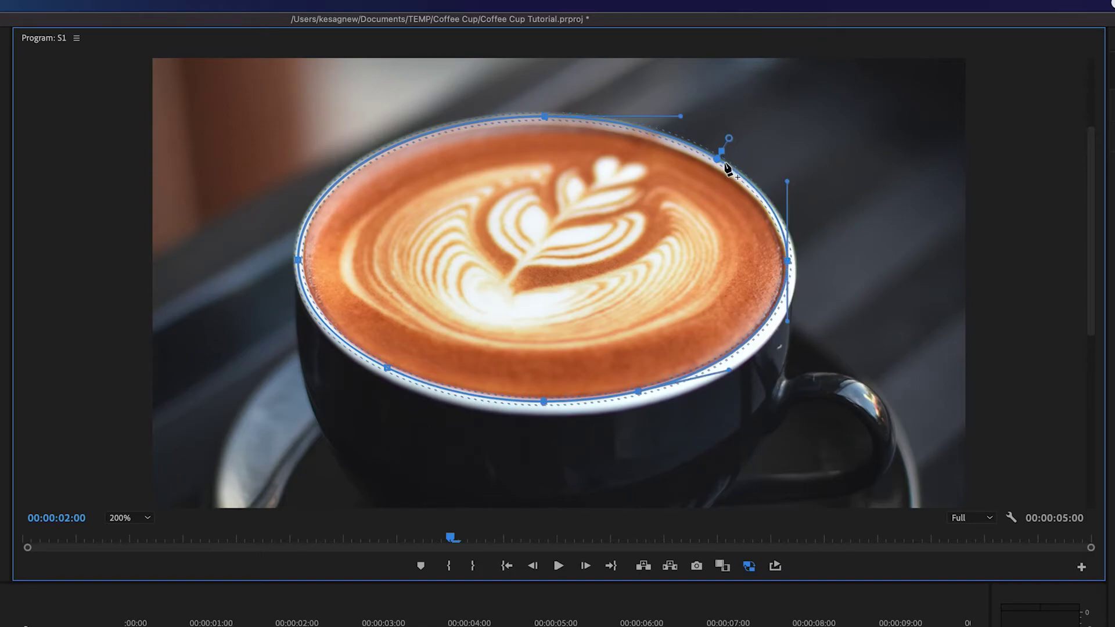
left_click(643, 129)
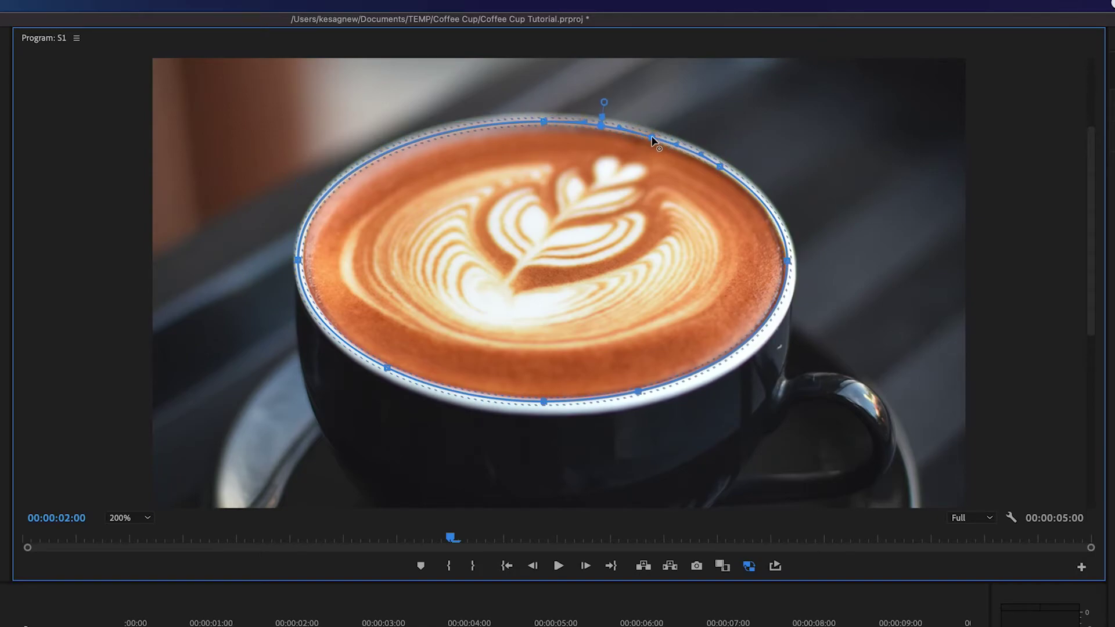
left_click_drag(299, 266, 305, 260)
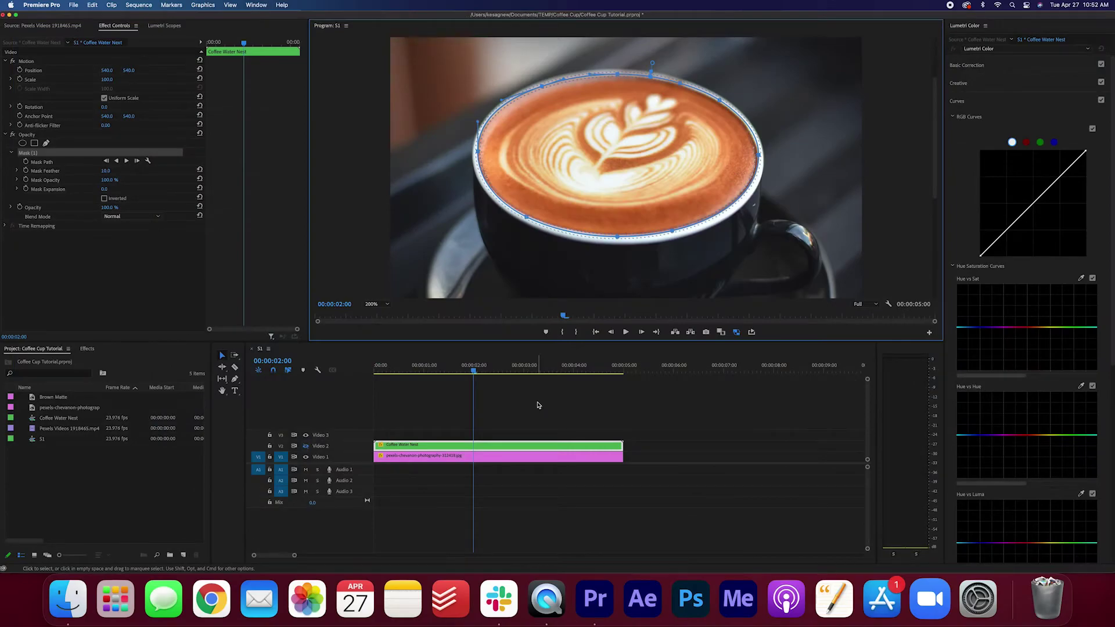
Step: Turn Video 2 visibility back on, save the project, and clear the Coffee Water Nest selection
left_click(307, 448)
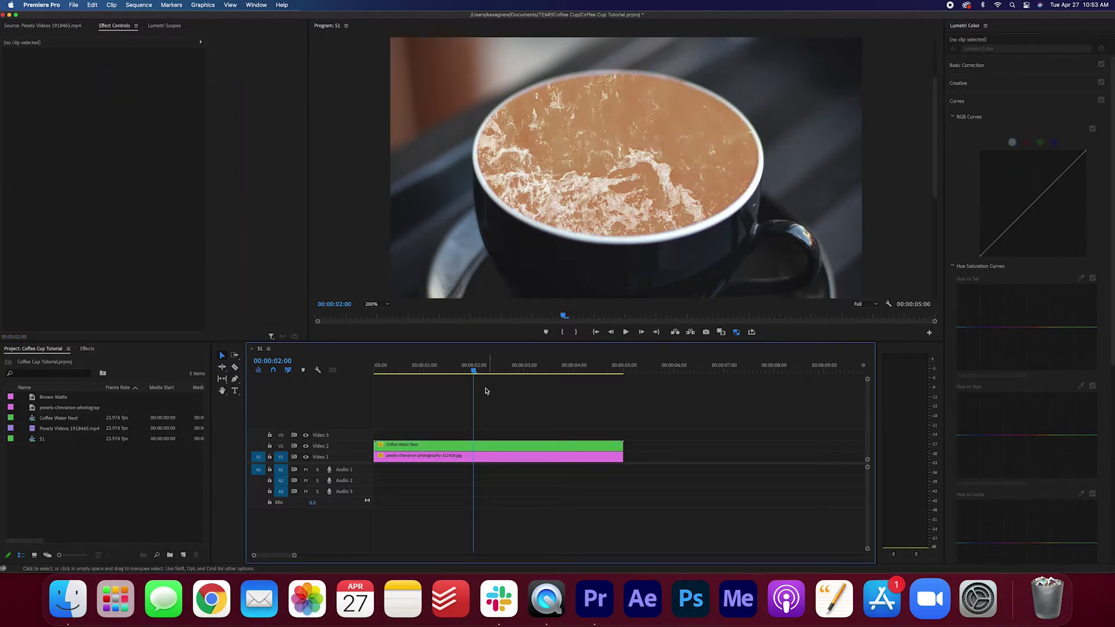
left_click(449, 452)
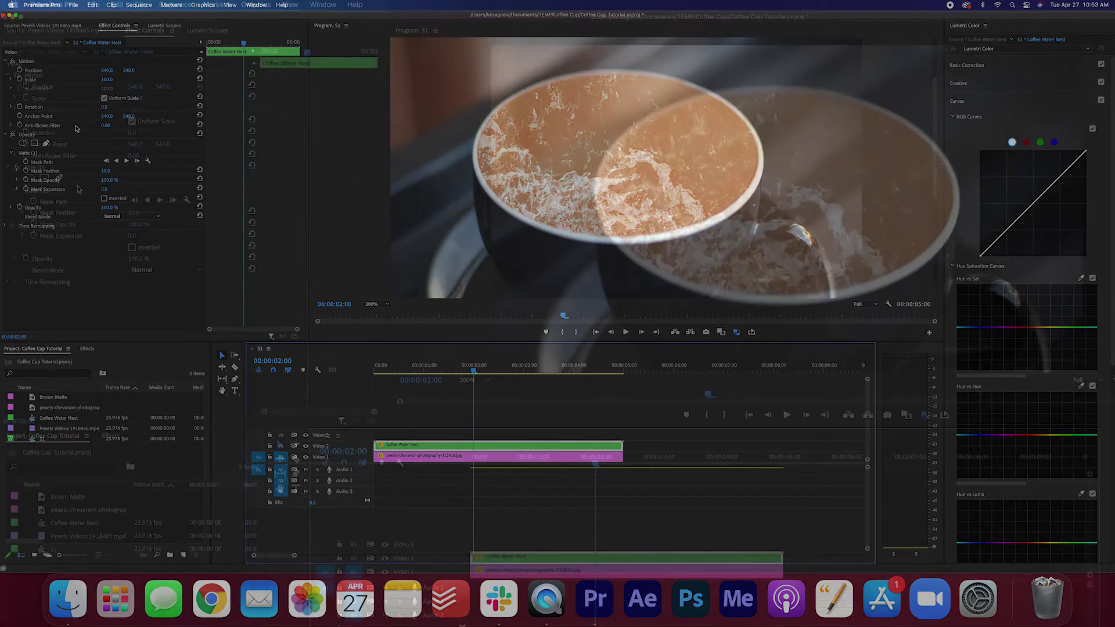
key("super+s")
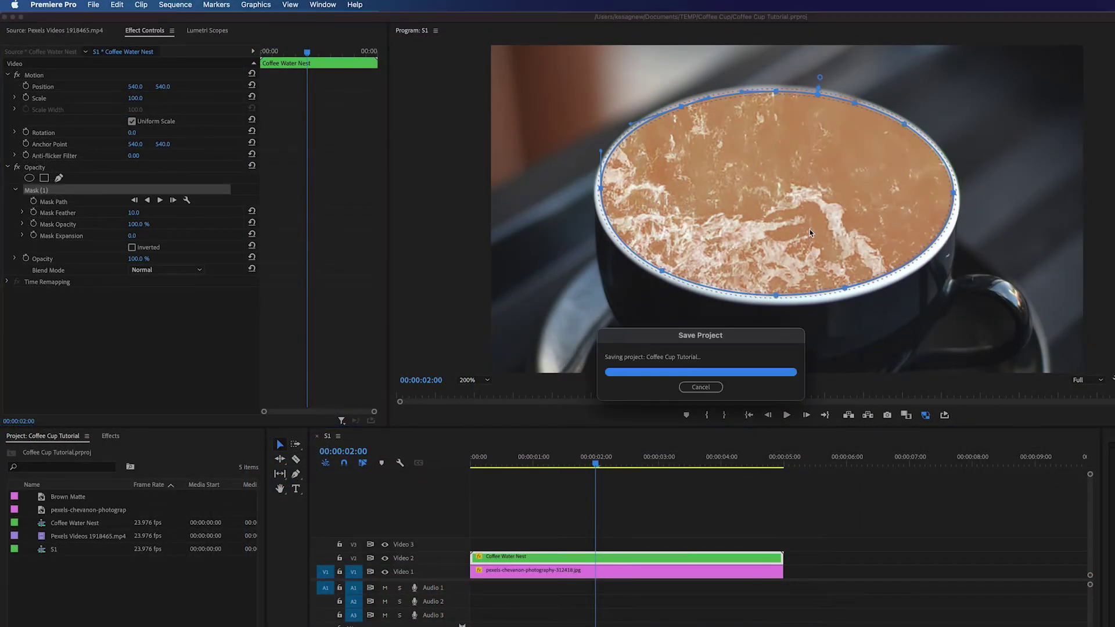
key("super+shift+a")
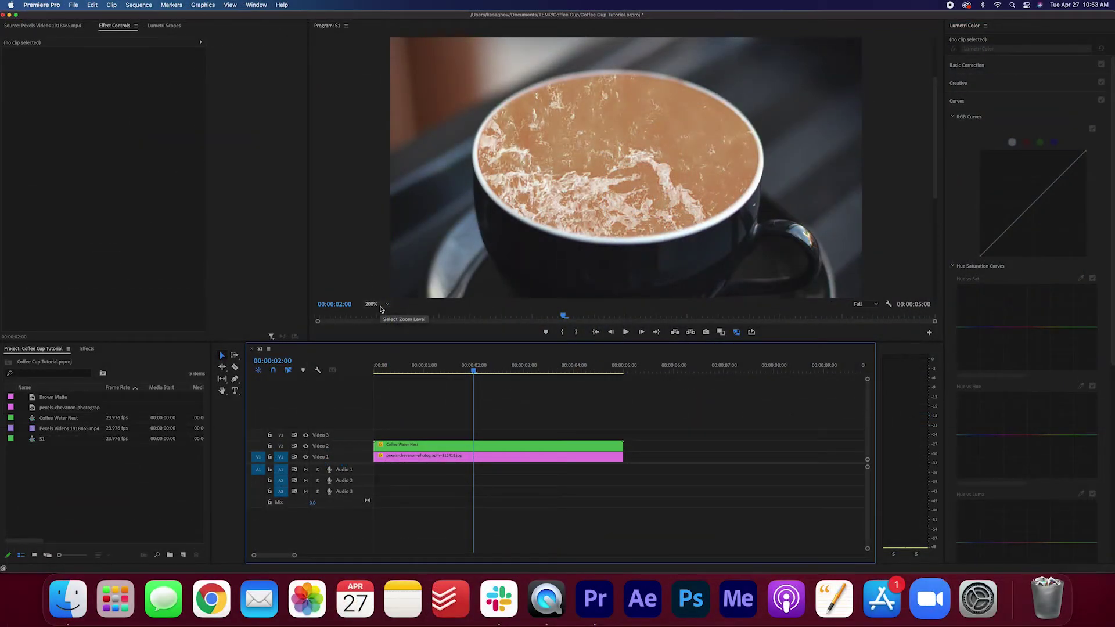
Step: Set the Program Monitor zoom to Fit and return the playhead to the sequence start
left_click(380, 305)
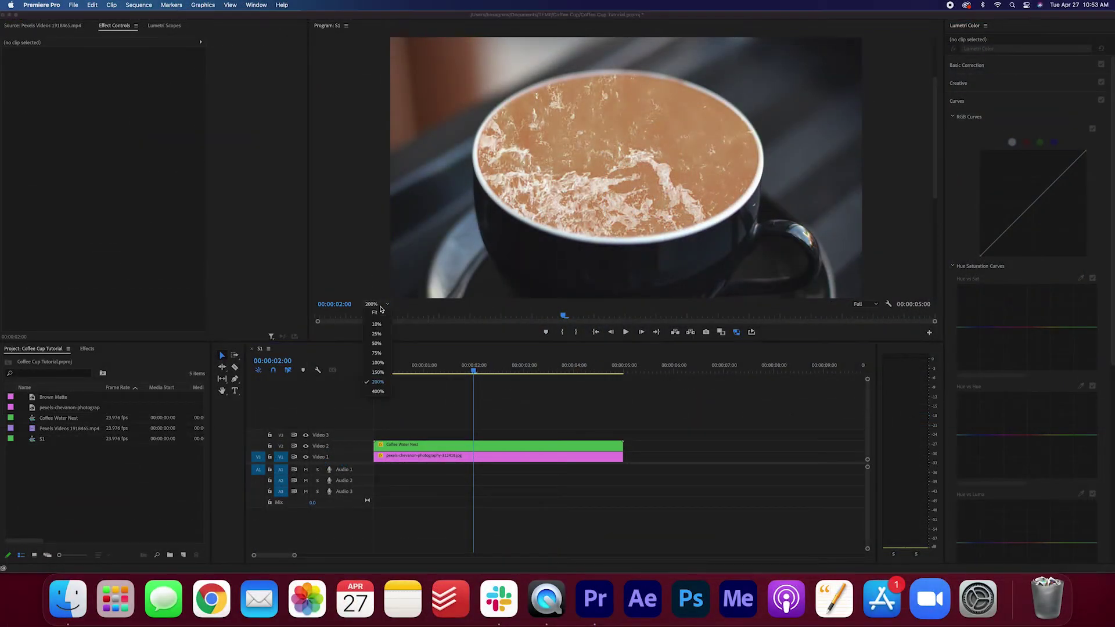
left_click(376, 312)
key("Home")
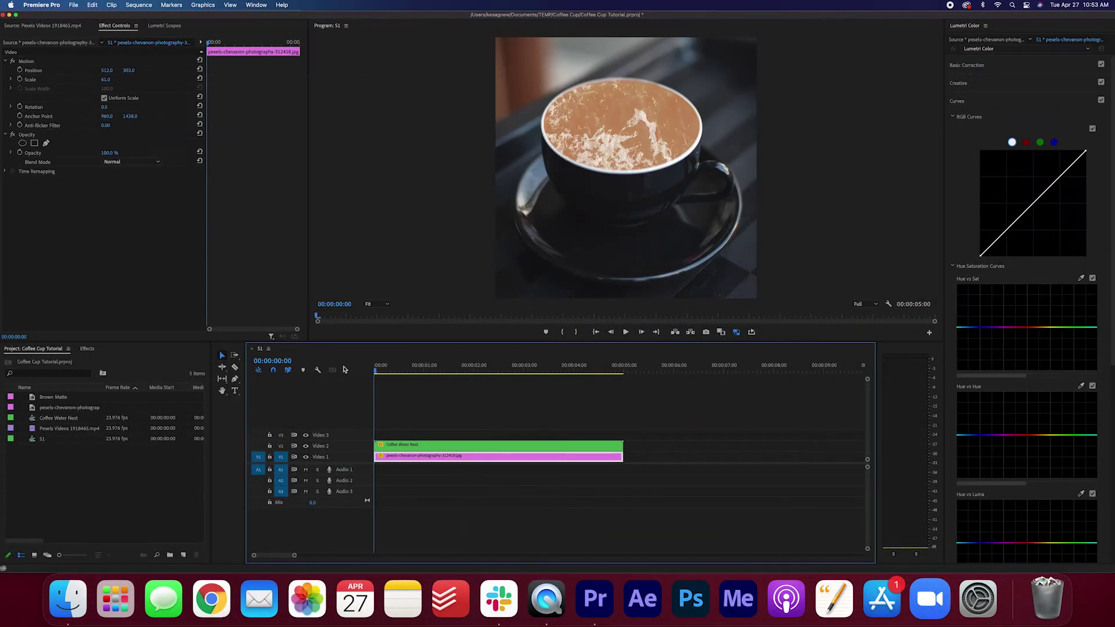